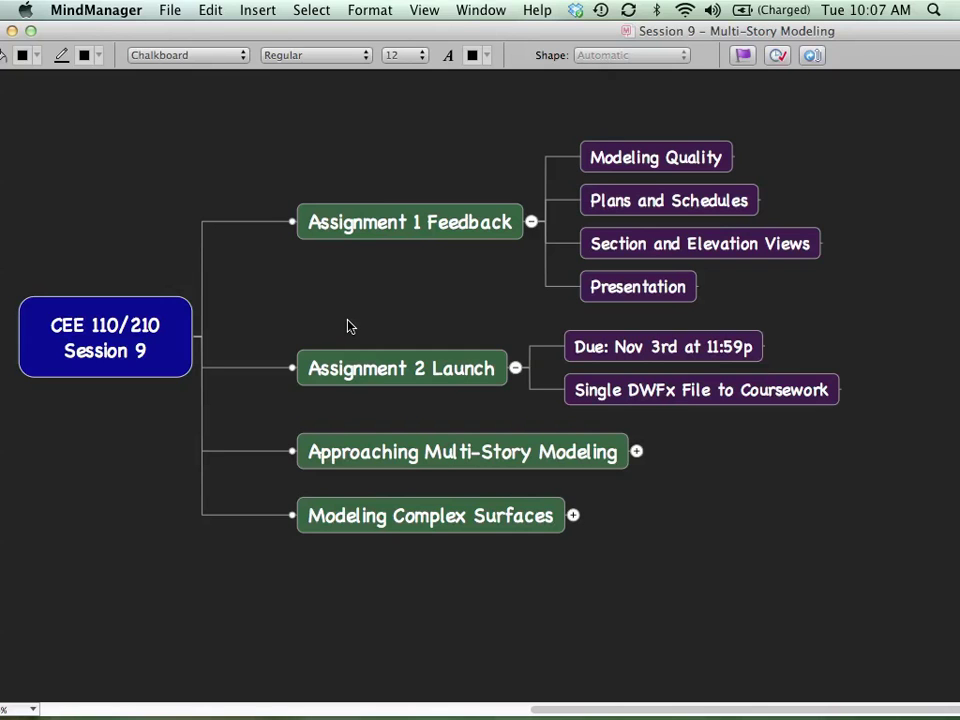
Switch to Windows, then open _Assignment 1 examples and its 1-Quality subfolder
{"action": "key", "text": "ctrl+Right"}
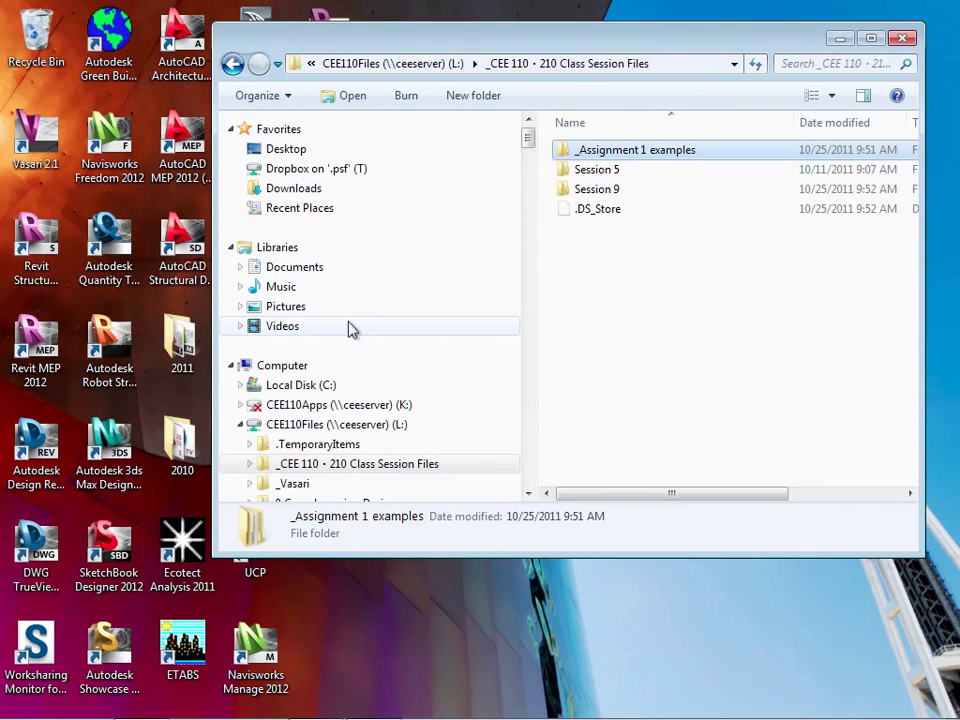
{"action": "left_click", "coordinate": [690, 276]}
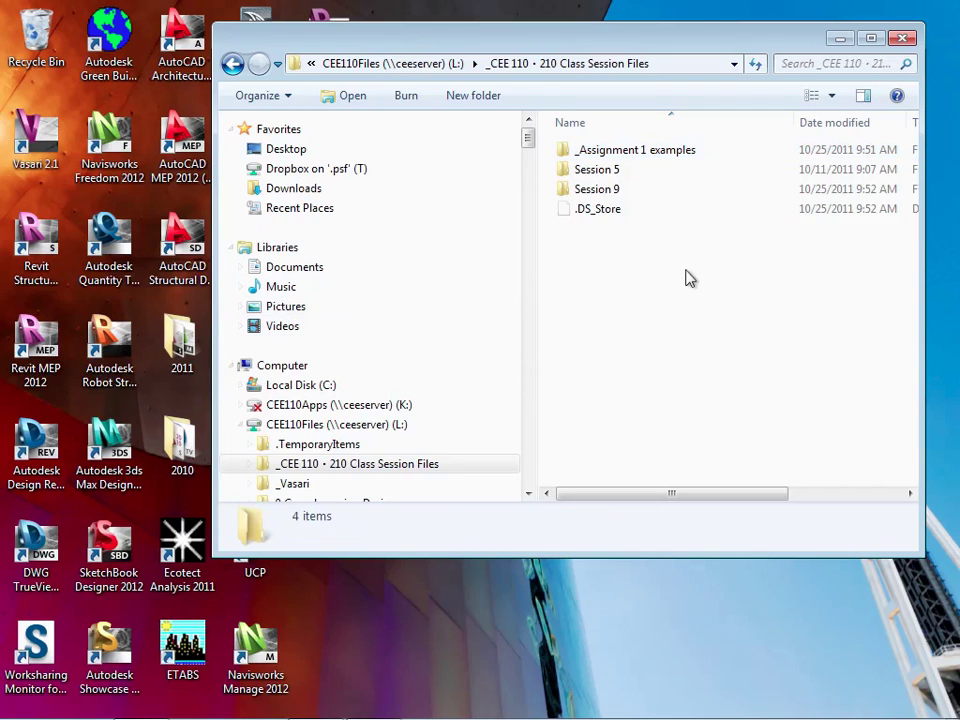
{"action": "double_click", "coordinate": [625, 151]}
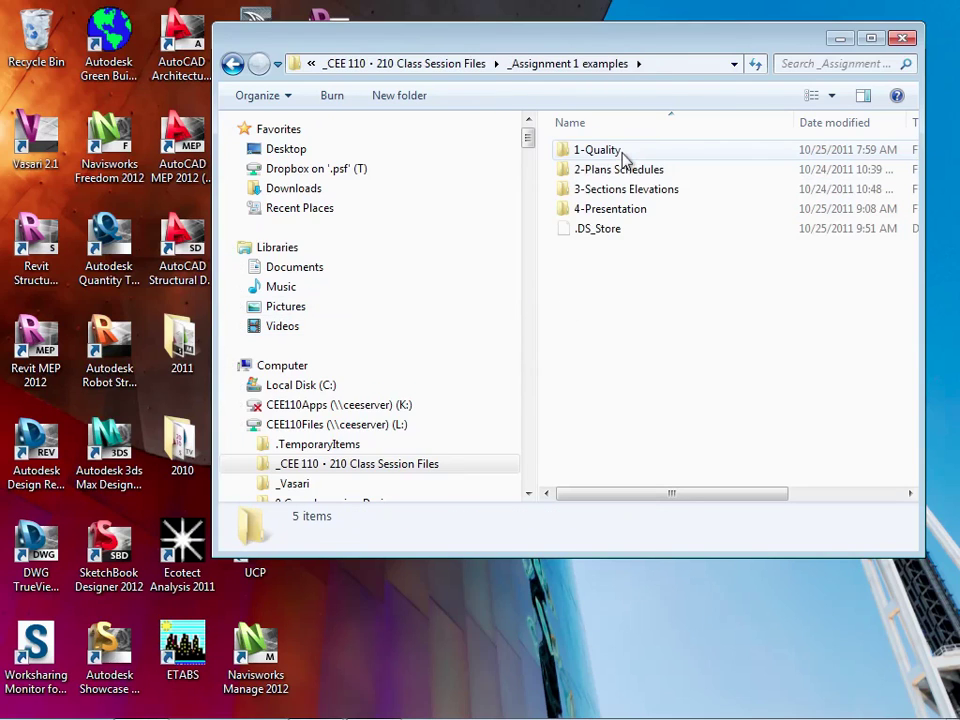
{"action": "double_click", "coordinate": [623, 152]}
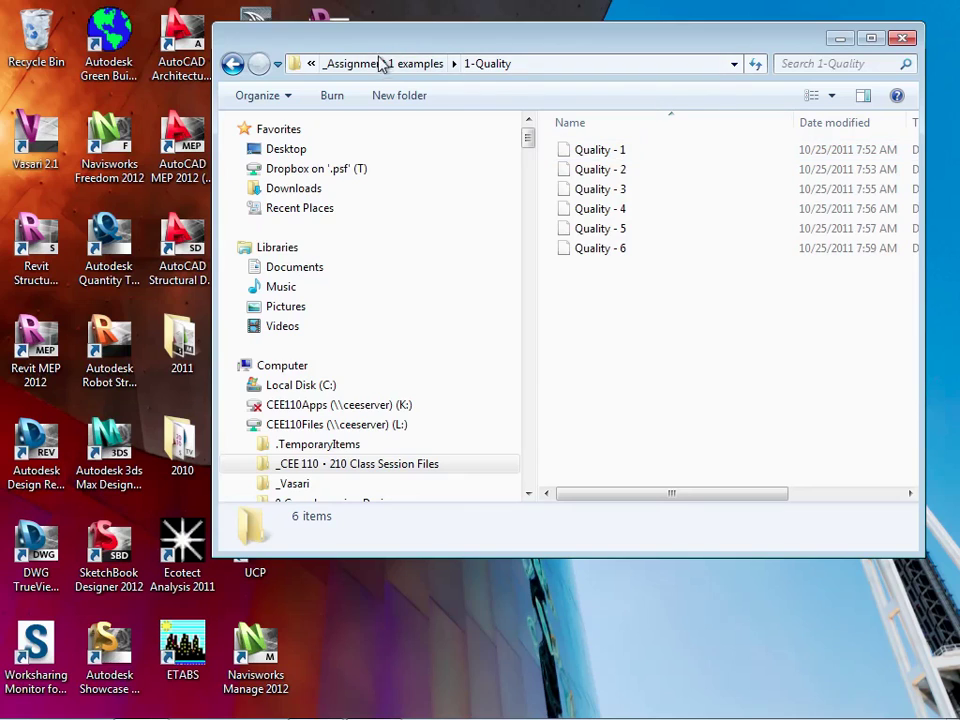
Go back two levels and reopen the _Assignment 1 examples folder
{"action": "left_click", "coordinate": [232, 64]}
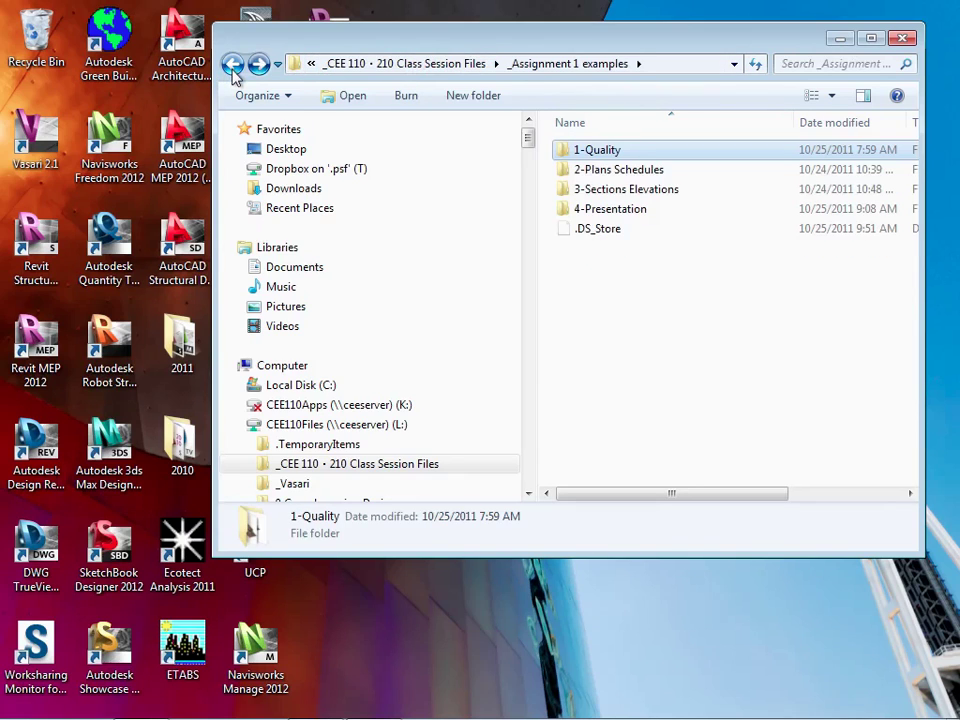
{"action": "left_click", "coordinate": [232, 65]}
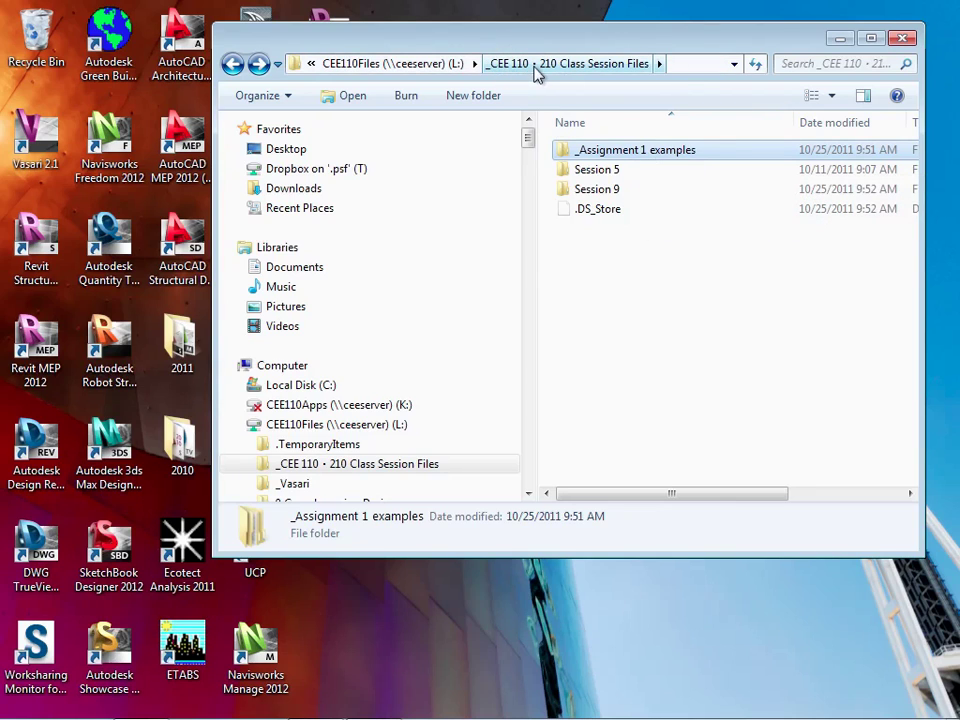
{"action": "double_click", "coordinate": [621, 155]}
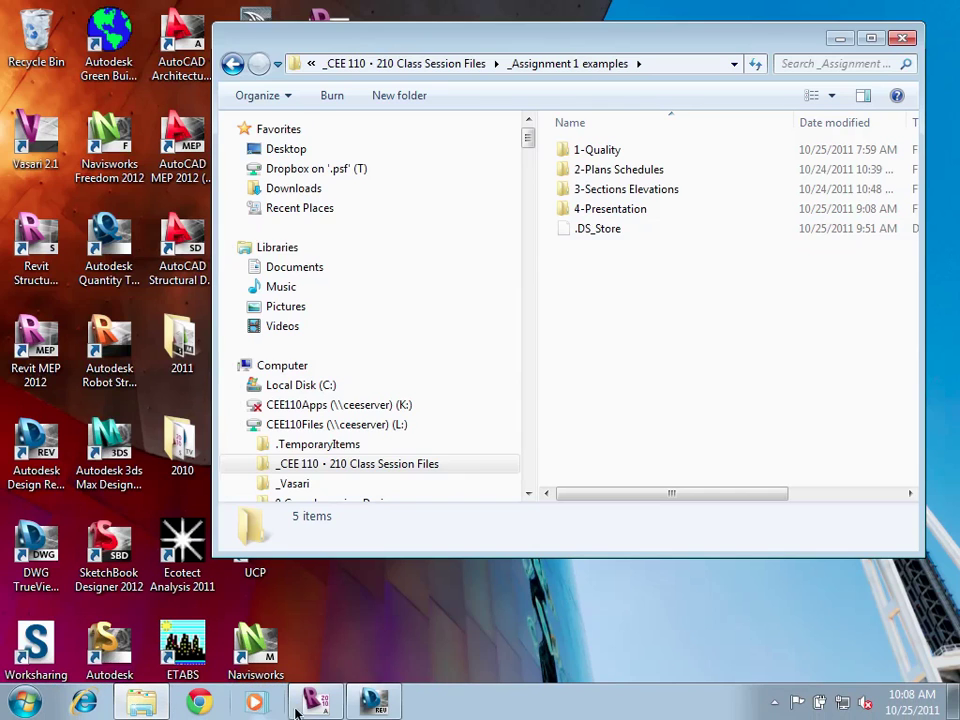
Restore the Design Review window and dismiss the recent documents list without opening a file
{"action": "left_click", "coordinate": [373, 703]}
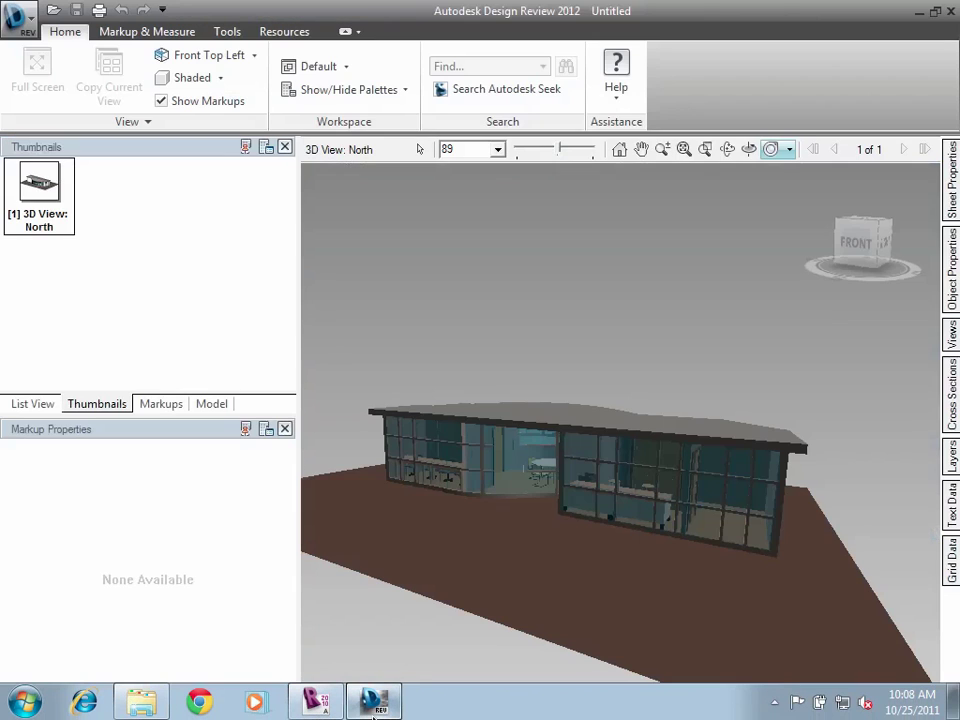
{"action": "left_click", "coordinate": [33, 20]}
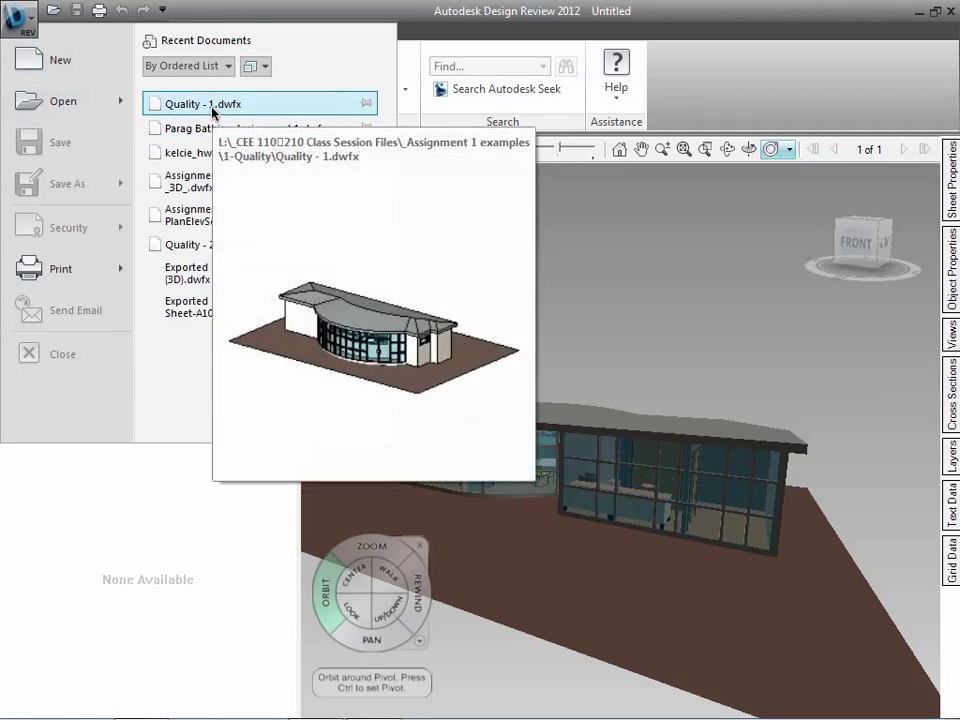
{"action": "left_click", "coordinate": [212, 105]}
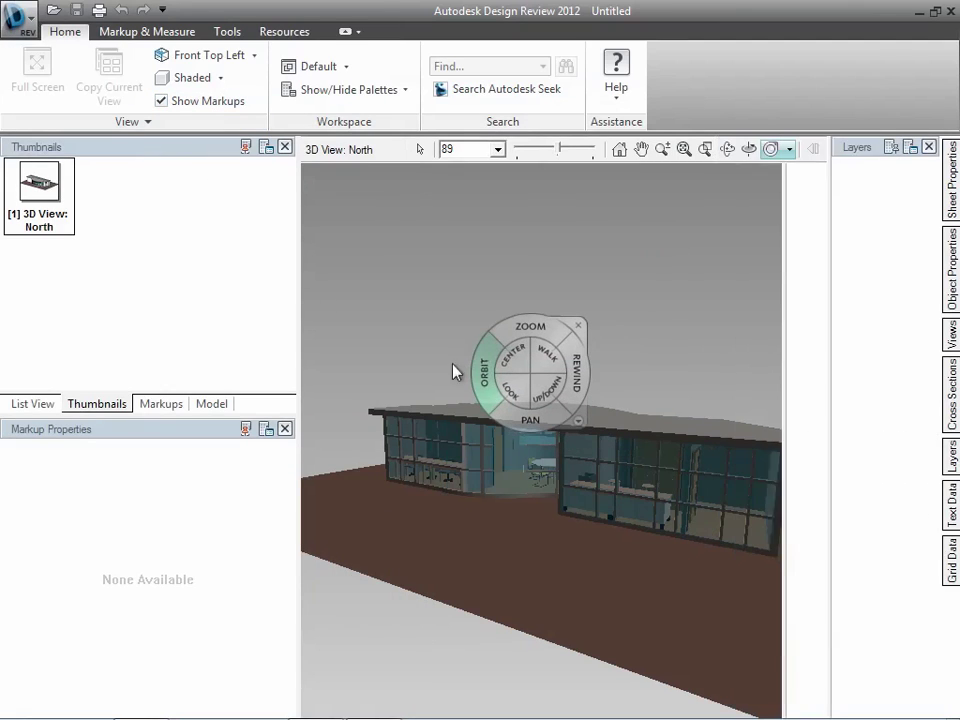
Orbit the glass pavilion to view its roof, right side and front
{"action": "left_click_drag", "start_coordinate": [490, 394], "coordinate": [405, 410]}
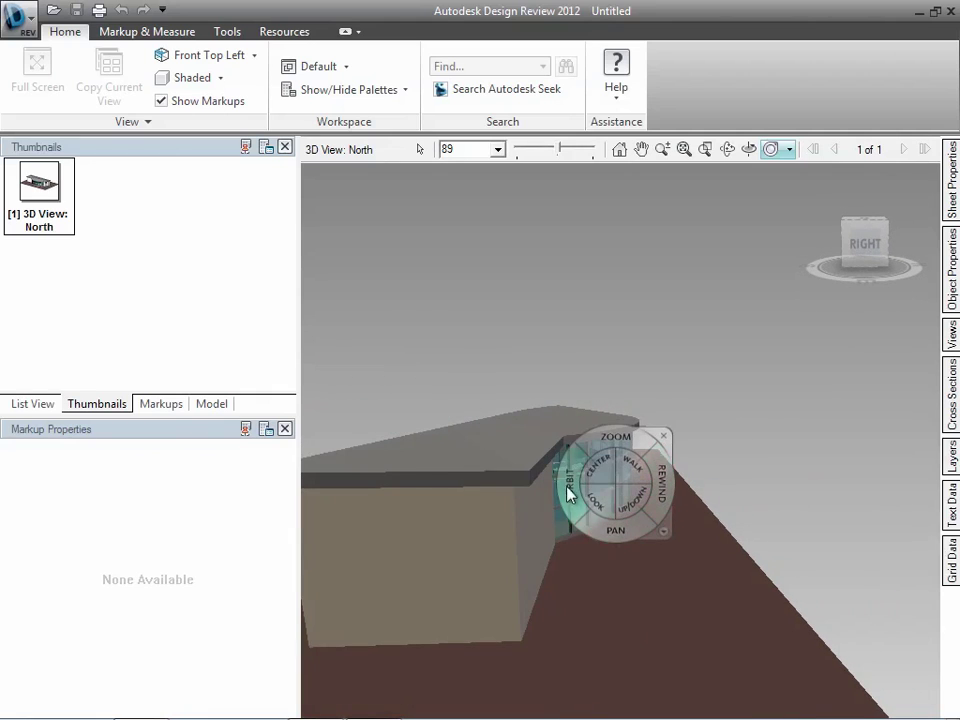
{"action": "left_click_drag", "start_coordinate": [567, 490], "coordinate": [484, 497]}
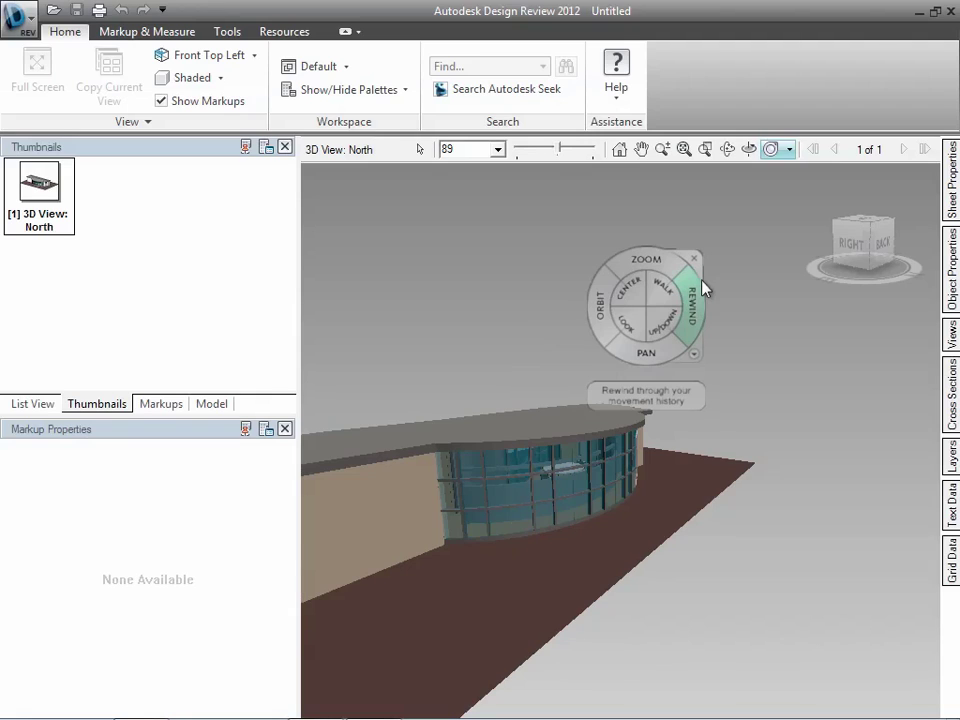
{"action": "left_click", "coordinate": [598, 304]}
{"action": "left_click_drag", "start_coordinate": [606, 314], "coordinate": [824, 312]}
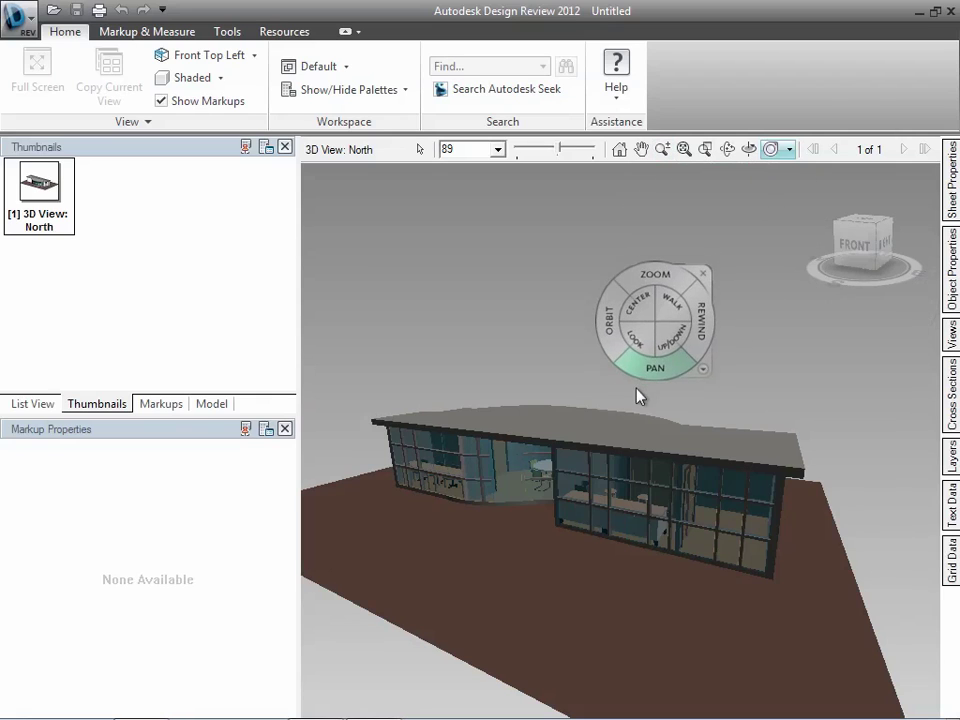
{"action": "left_click_drag", "start_coordinate": [614, 355], "coordinate": [734, 330]}
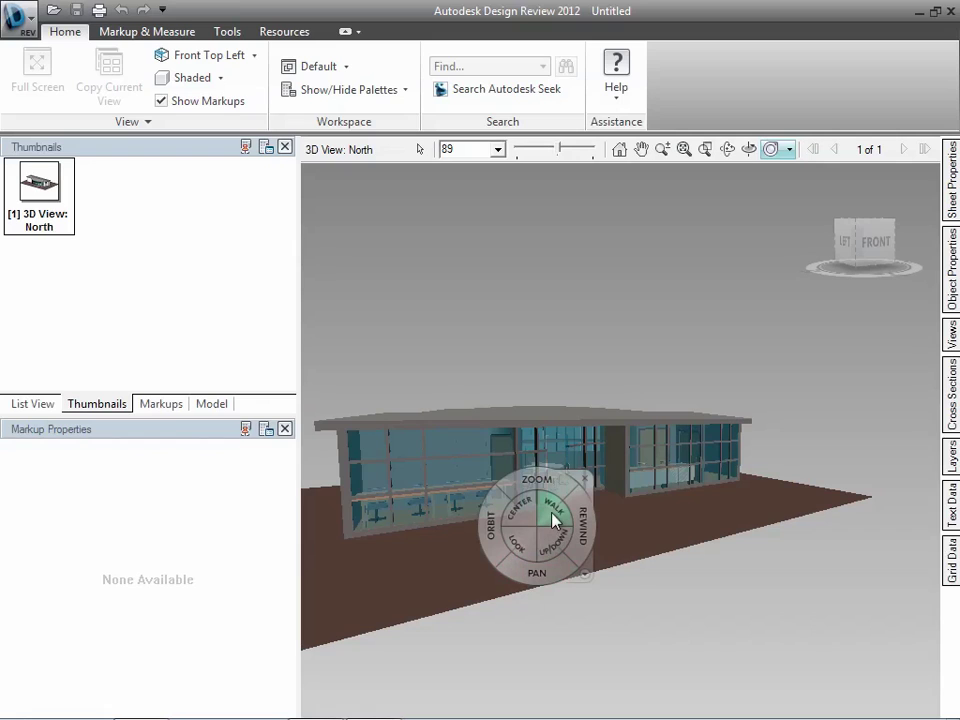
Walk into the glass pavilion, lower the eye height and look left toward the meeting table
{"action": "left_click_drag", "start_coordinate": [553, 521], "coordinate": [621, 607]}
{"action": "left_click_drag", "start_coordinate": [634, 418], "coordinate": [620, 607]}
{"action": "left_click_drag", "start_coordinate": [636, 320], "coordinate": [553, 311]}
{"action": "left_click_drag", "start_coordinate": [549, 360], "coordinate": [620, 607]}
{"action": "left_click_drag", "start_coordinate": [530, 456], "coordinate": [617, 470]}
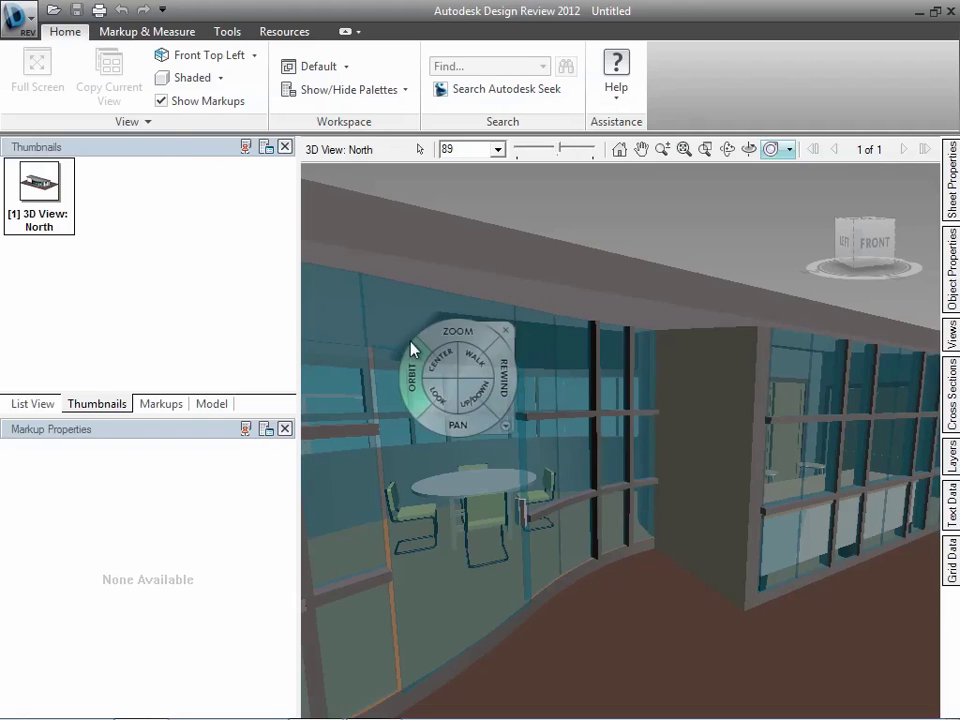
{"action": "left_click", "coordinate": [31, 40]}
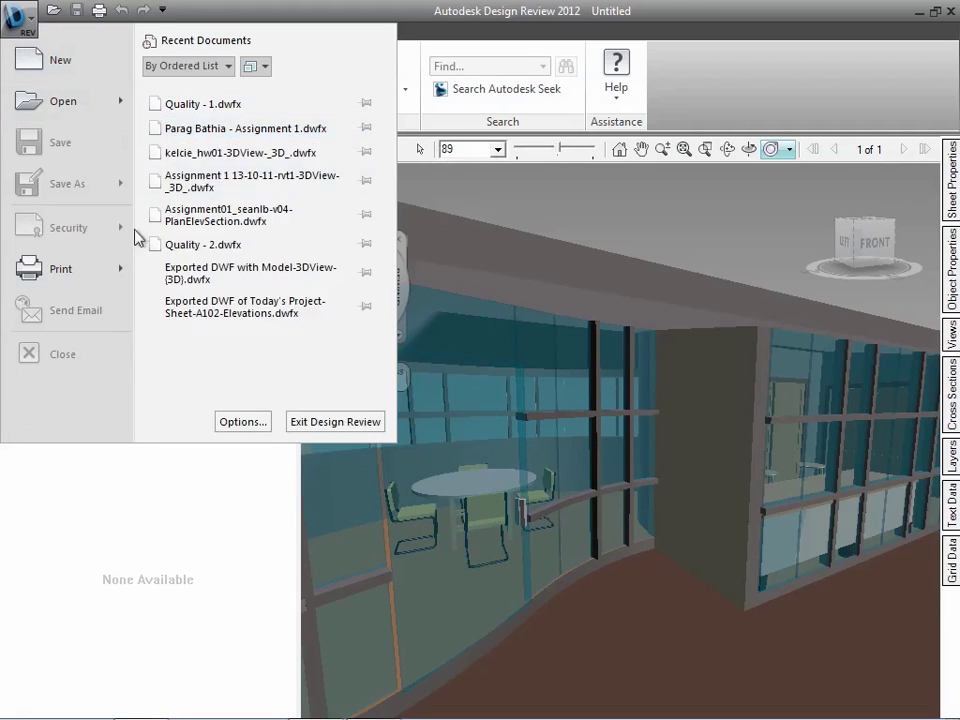
Open Quality - 2.dwfx and orbit the house from its home view to low front angles
{"action": "left_click", "coordinate": [176, 248]}
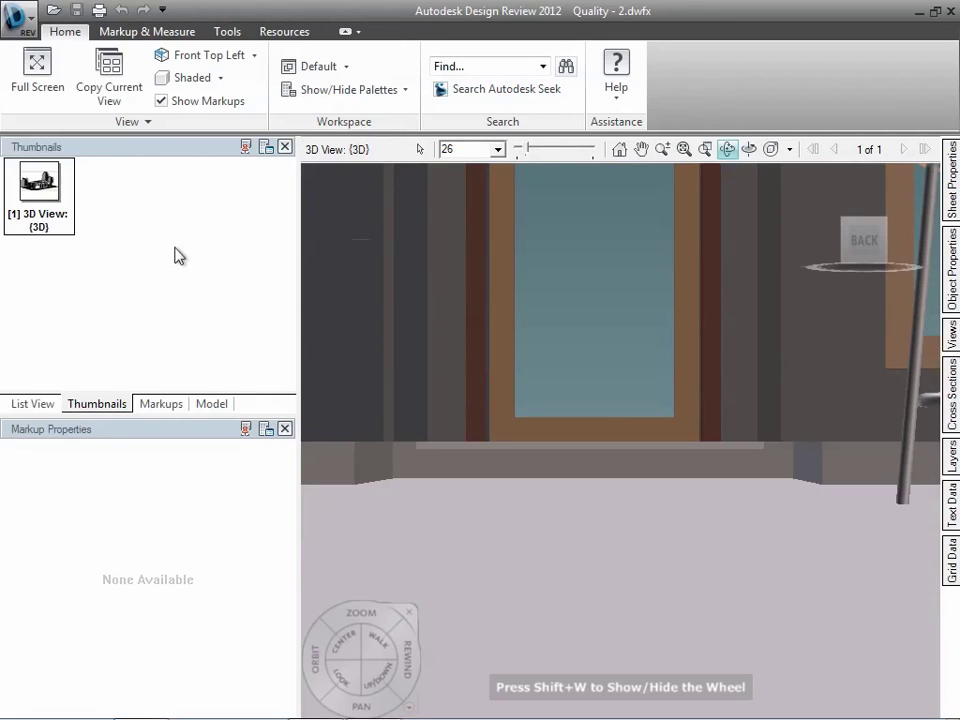
{"action": "left_click", "coordinate": [621, 150]}
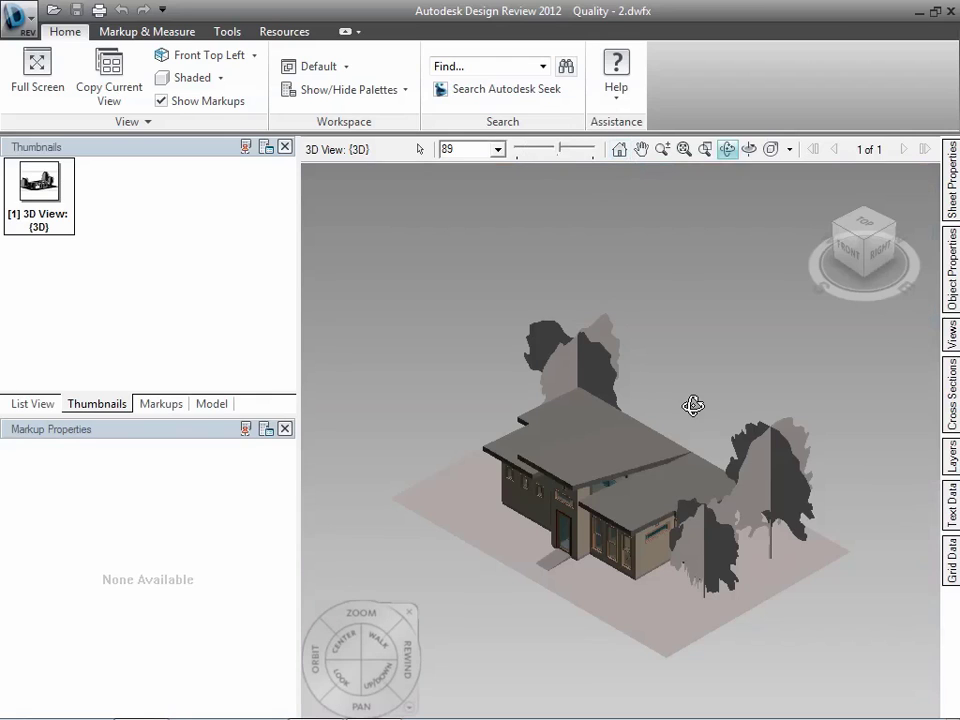
{"action": "mouse_move", "coordinate": [717, 543]}
{"action": "left_mouse_down"}
{"action": "mouse_move", "coordinate": [709, 508]}
{"action": "mouse_move", "coordinate": [744, 486]}
{"action": "mouse_move", "coordinate": [816, 486]}
{"action": "mouse_move", "coordinate": [774, 516]}
{"action": "mouse_move", "coordinate": [781, 494]}
{"action": "left_mouse_up"}
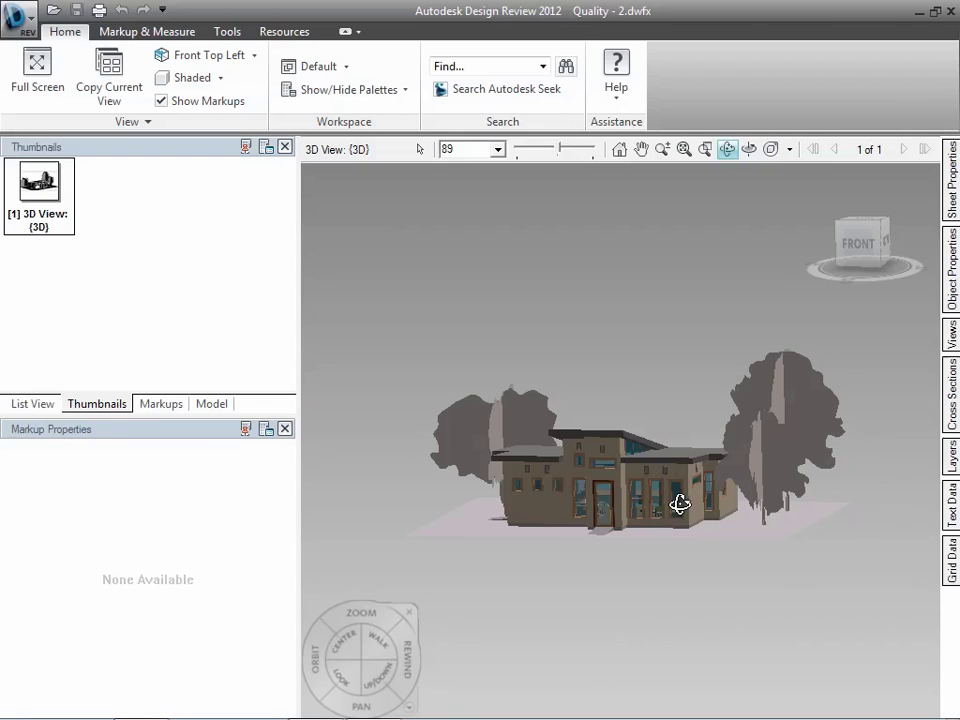
{"action": "mouse_move", "coordinate": [628, 524]}
{"action": "left_mouse_down"}
{"action": "mouse_move", "coordinate": [581, 531]}
{"action": "mouse_move", "coordinate": [624, 544]}
{"action": "mouse_move", "coordinate": [677, 514]}
{"action": "mouse_move", "coordinate": [761, 510]}
{"action": "mouse_move", "coordinate": [741, 536]}
{"action": "mouse_move", "coordinate": [782, 538]}
{"action": "mouse_move", "coordinate": [736, 523]}
{"action": "left_mouse_up"}
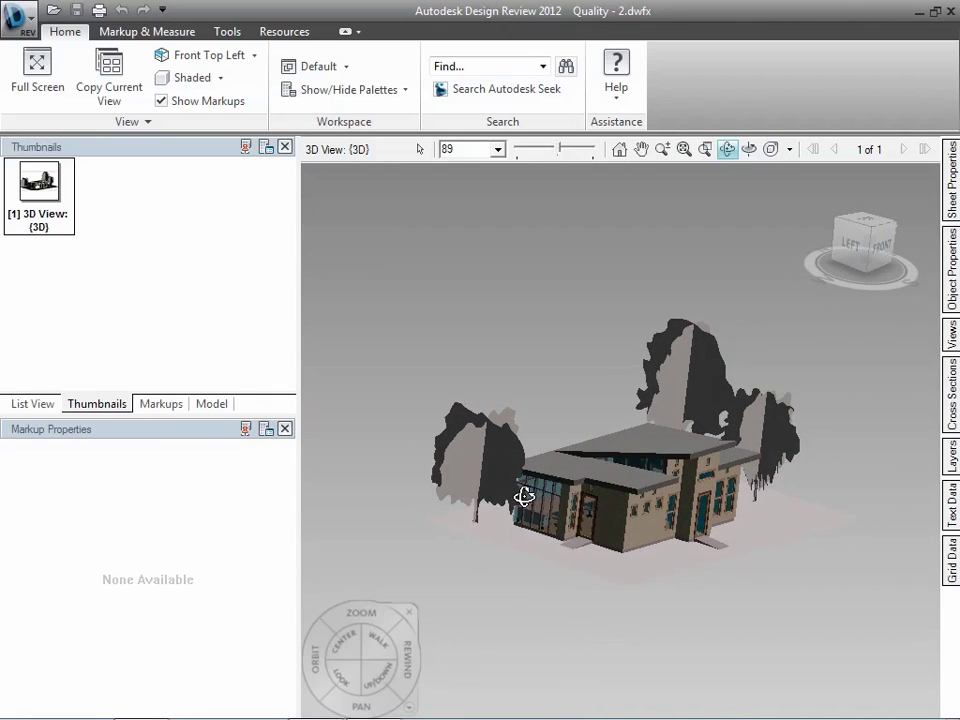
{"action": "mouse_move", "coordinate": [524, 497]}
{"action": "left_mouse_down"}
{"action": "mouse_move", "coordinate": [639, 491]}
{"action": "mouse_move", "coordinate": [549, 454]}
{"action": "mouse_move", "coordinate": [532, 494]}
{"action": "left_mouse_up"}
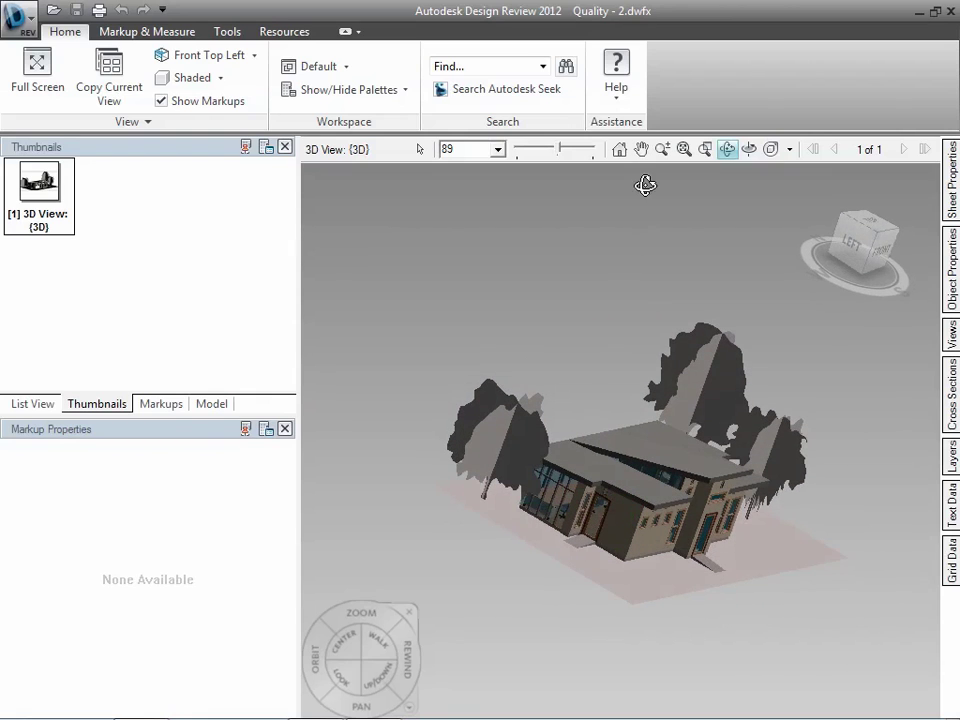
Reset to the home view and orbit the house to an elevated back view
{"action": "left_click", "coordinate": [619, 150]}
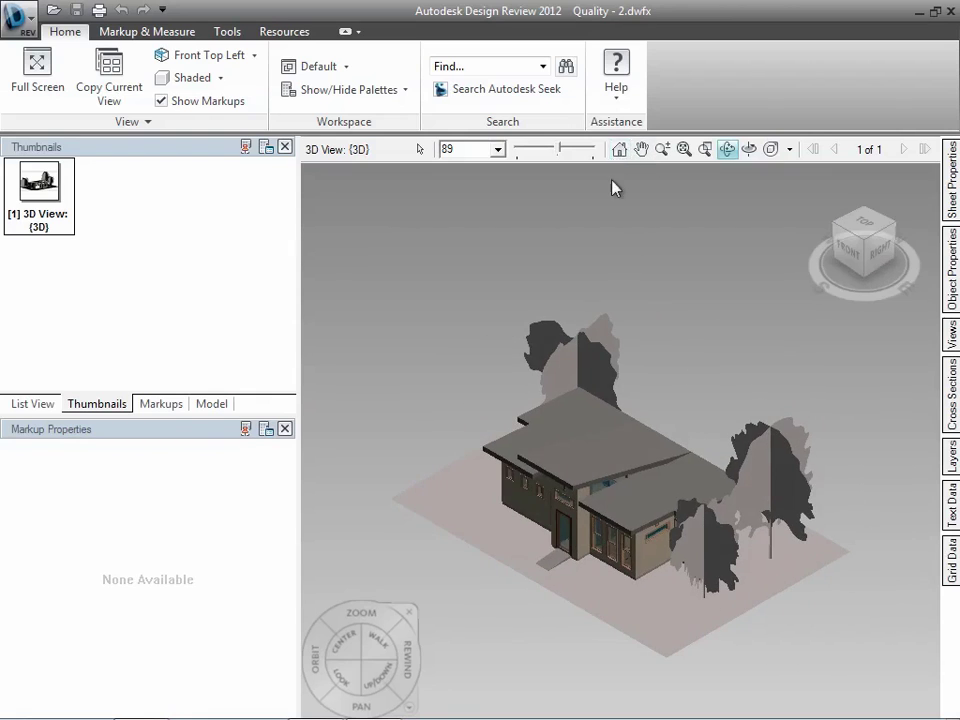
{"action": "left_click_drag", "start_coordinate": [609, 474], "coordinate": [609, 413]}
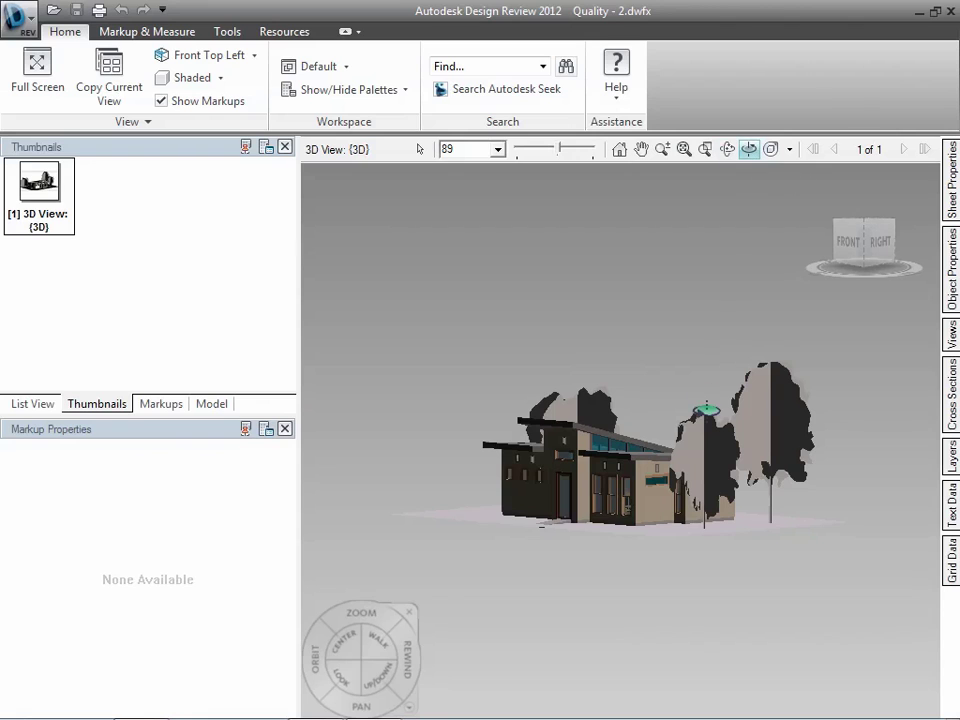
{"action": "left_click_drag", "start_coordinate": [706, 408], "coordinate": [562, 428]}
{"action": "left_click_drag", "start_coordinate": [726, 466], "coordinate": [669, 494]}
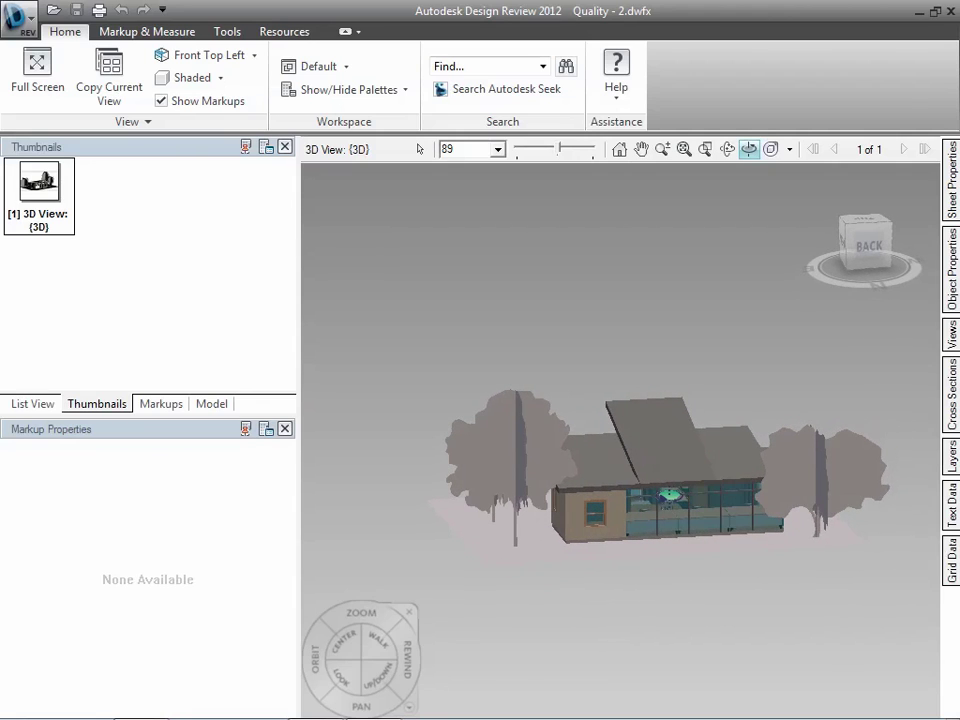
Zoom a window onto the glass facade, then orbit to face it and see inside
{"action": "left_click", "coordinate": [707, 151]}
{"action": "left_click_drag", "start_coordinate": [652, 472], "coordinate": [775, 568]}
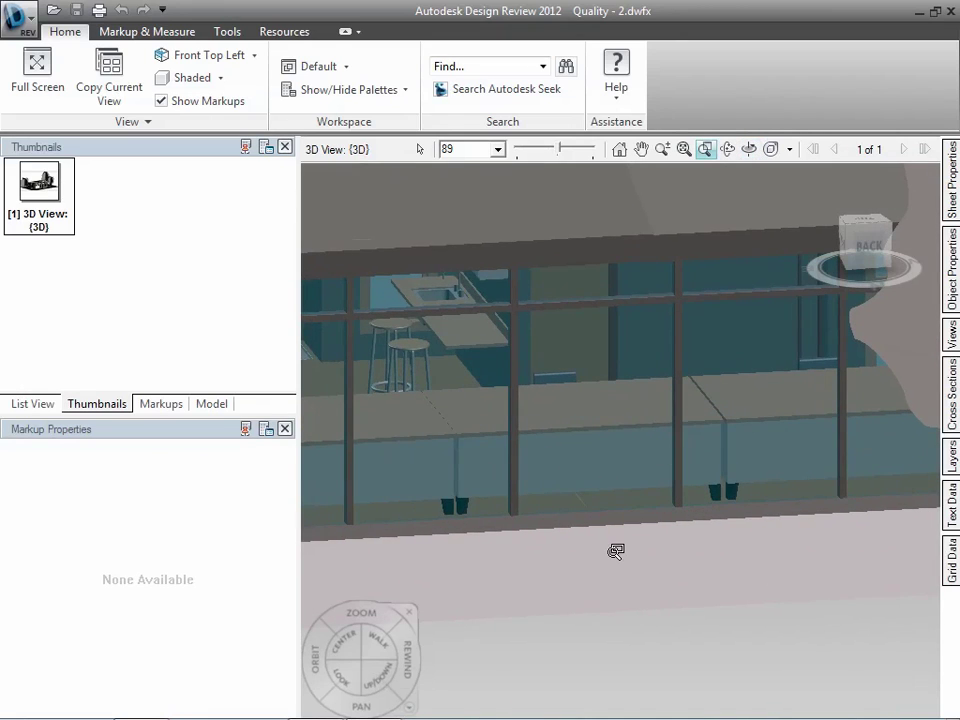
{"action": "left_click", "coordinate": [726, 152]}
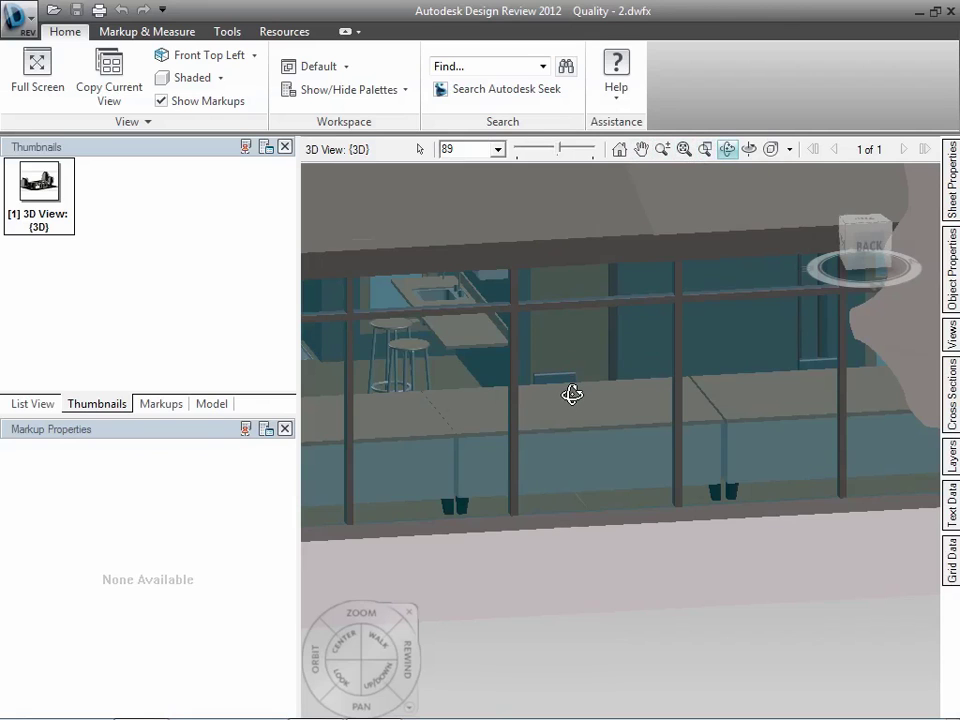
{"action": "left_click_drag", "start_coordinate": [572, 394], "coordinate": [577, 364]}
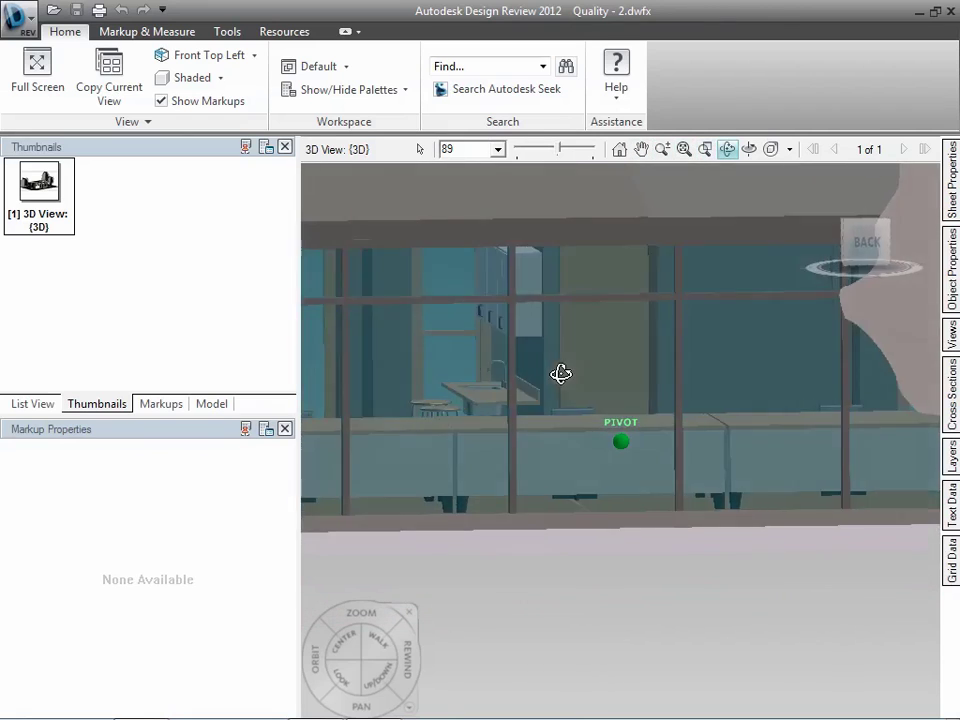
{"action": "mouse_move", "coordinate": [560, 373]}
{"action": "left_mouse_down"}
{"action": "mouse_move", "coordinate": [561, 364]}
{"action": "mouse_move", "coordinate": [548, 384]}
{"action": "mouse_move", "coordinate": [475, 383]}
{"action": "mouse_move", "coordinate": [630, 376]}
{"action": "left_mouse_up"}
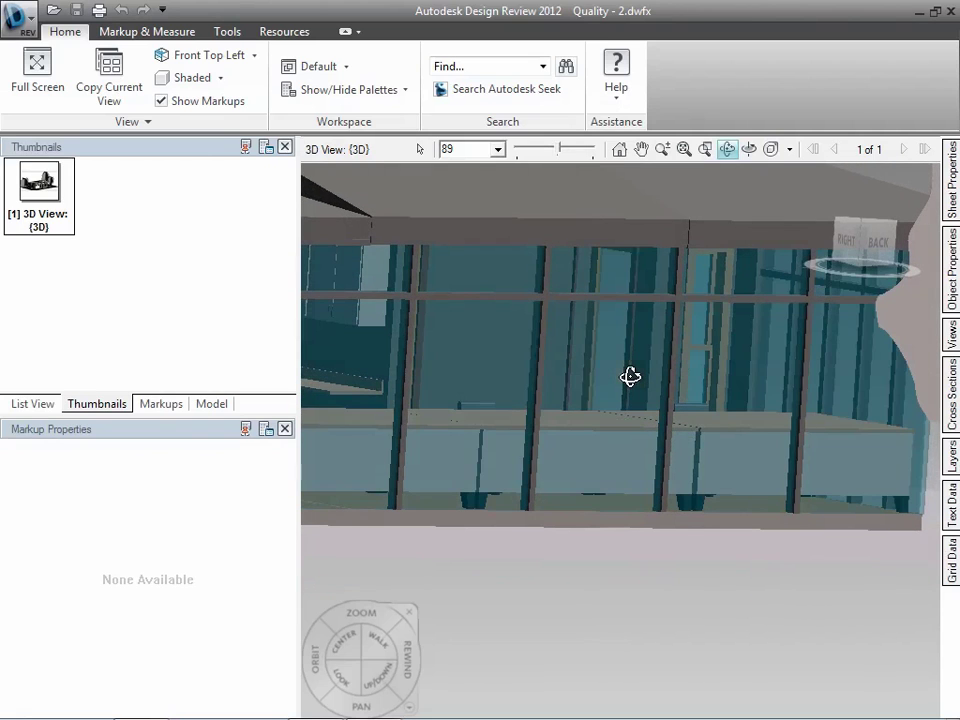
Open the Assignment 1 3D view DWFX from 2-Plans Schedules and display Sheet A1 - Floor Plan
{"action": "left_click", "coordinate": [33, 36]}
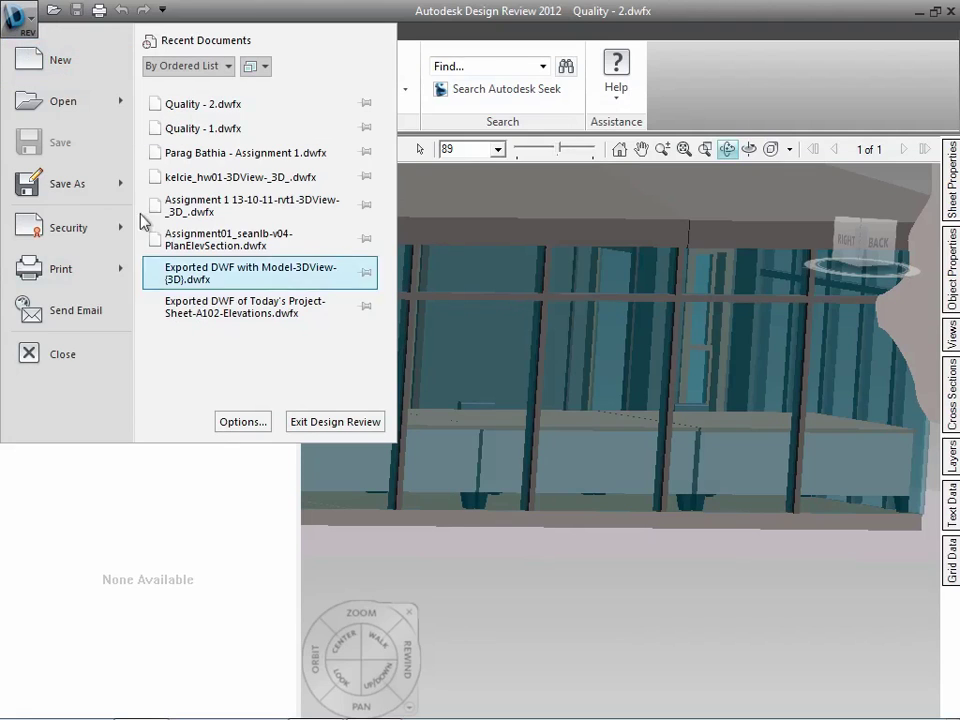
{"action": "left_click", "coordinate": [68, 100]}
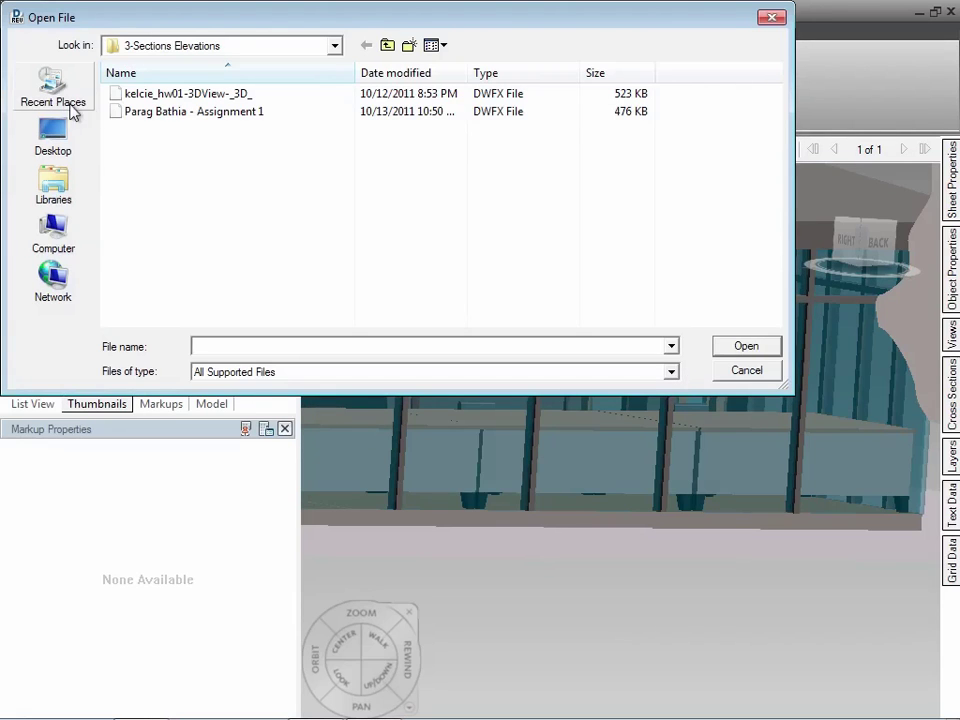
{"action": "left_click", "coordinate": [387, 45]}
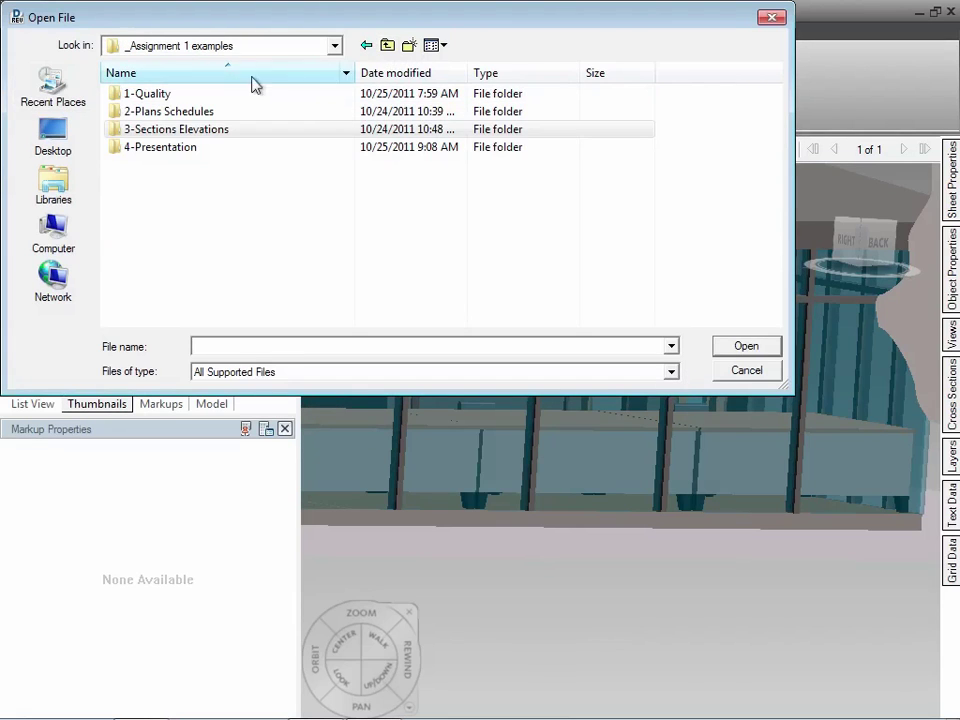
{"action": "double_click", "coordinate": [204, 111]}
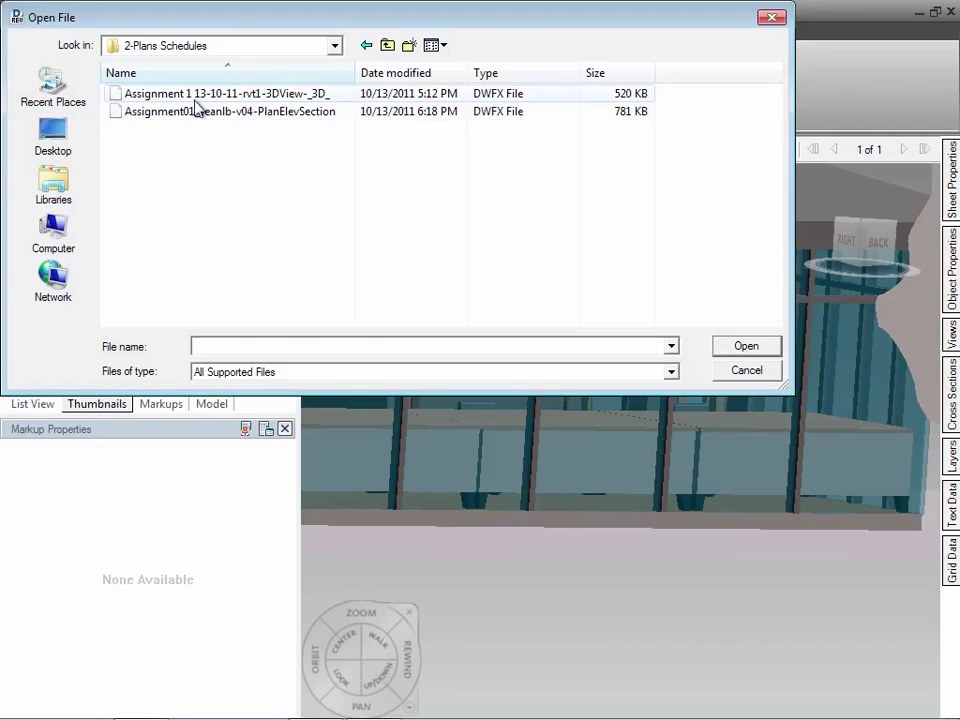
{"action": "double_click", "coordinate": [196, 111]}
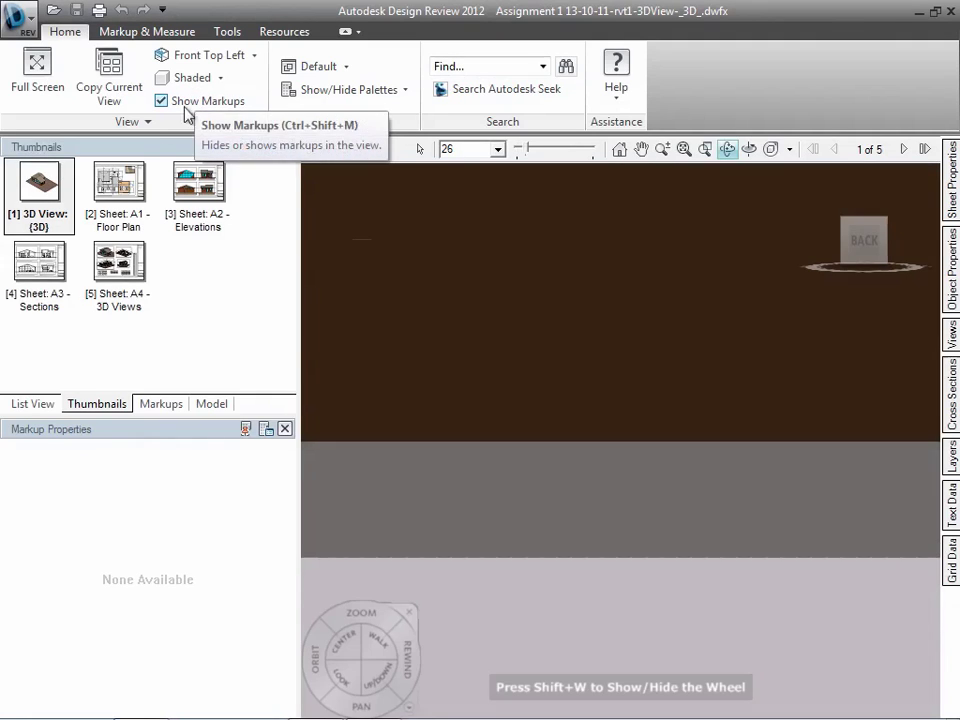
{"action": "left_click", "coordinate": [128, 186]}
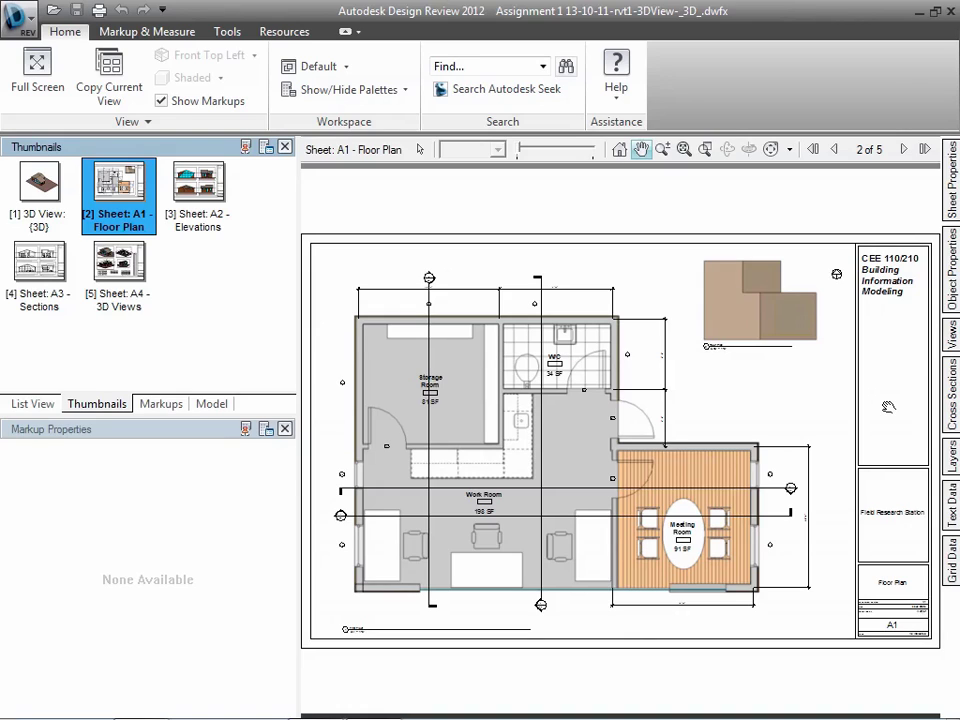
Open the PlanElevSection DWFX, zoom a box over the Sheet A1 plan and schedules, and close Thumbnails
{"action": "left_click", "coordinate": [48, 12]}
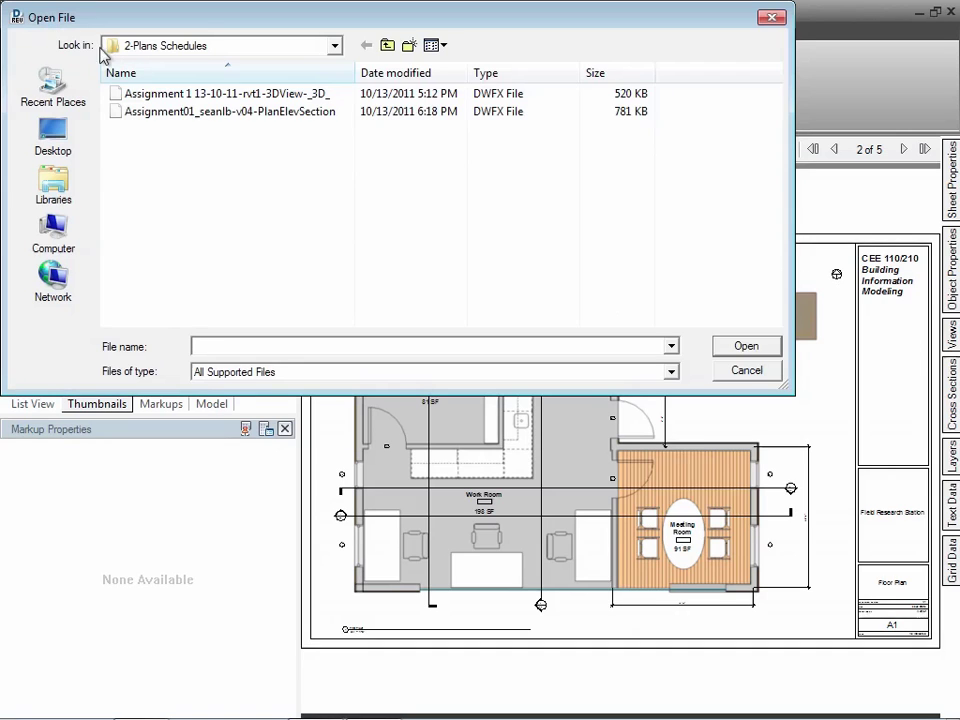
{"action": "double_click", "coordinate": [164, 112]}
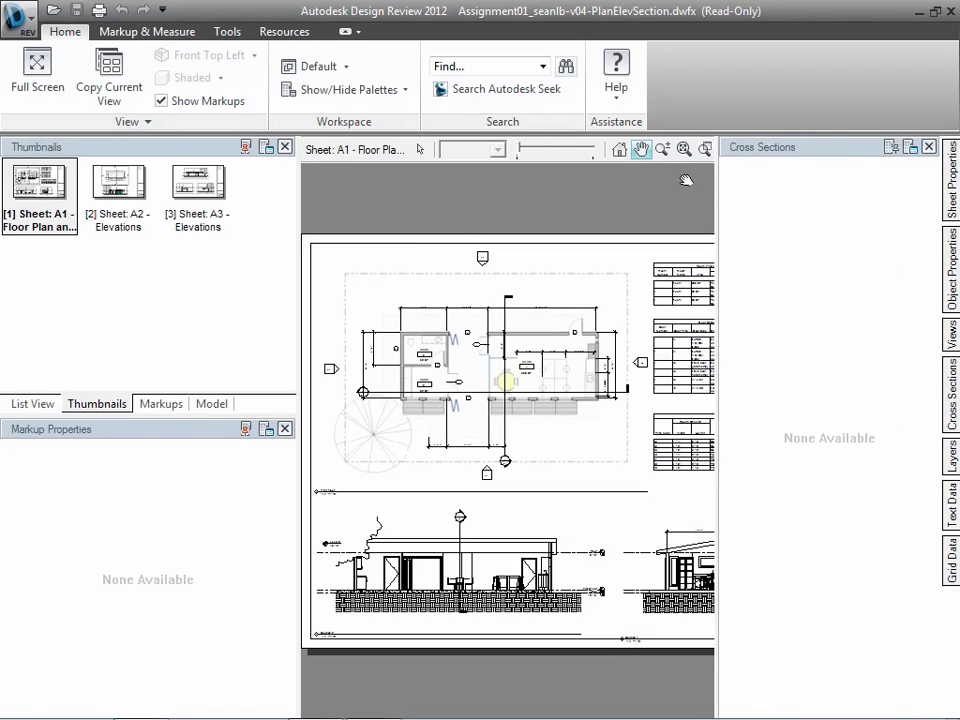
{"action": "left_click", "coordinate": [705, 149]}
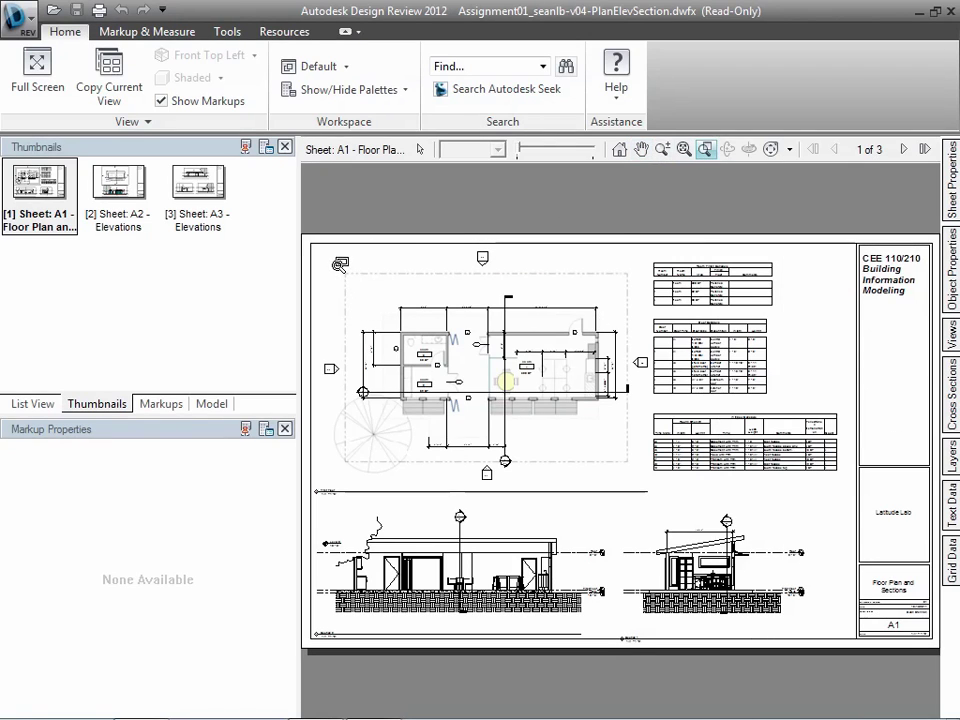
{"action": "left_click_drag", "start_coordinate": [337, 265], "coordinate": [868, 535]}
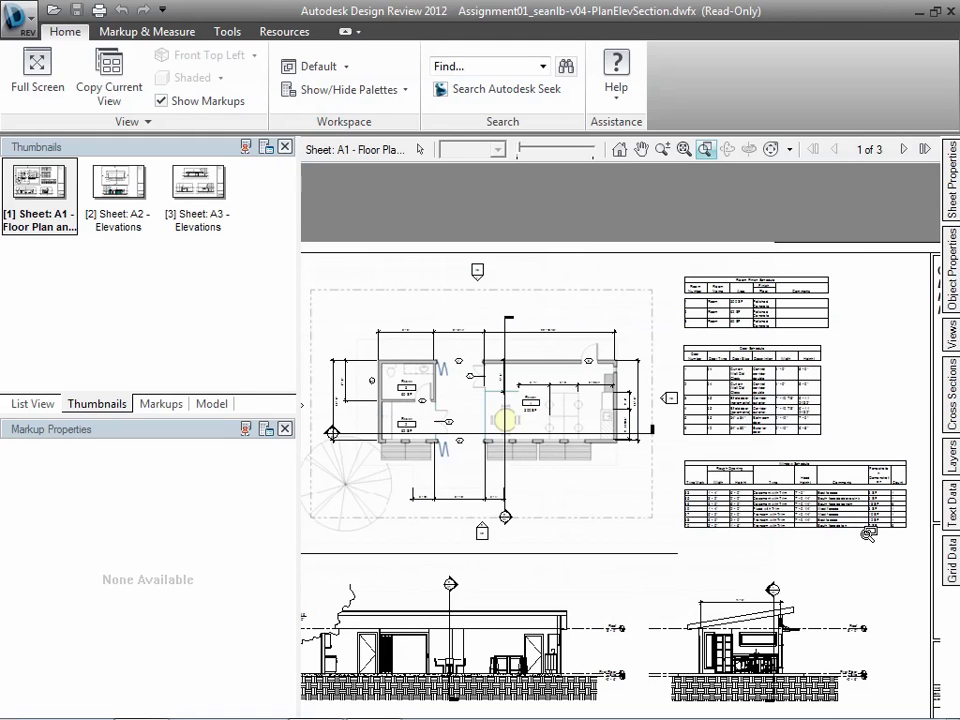
{"action": "left_click", "coordinate": [285, 147]}
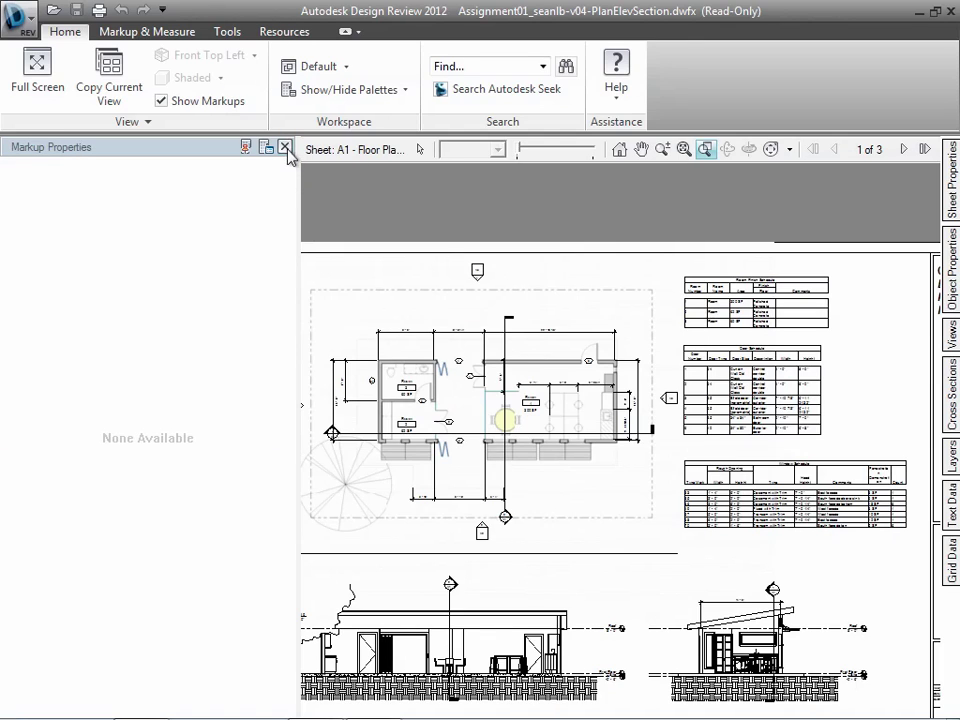
Close the Markup Properties palette, then with Pan active zoom out and back in on Sheet A1
{"action": "left_click", "coordinate": [285, 150]}
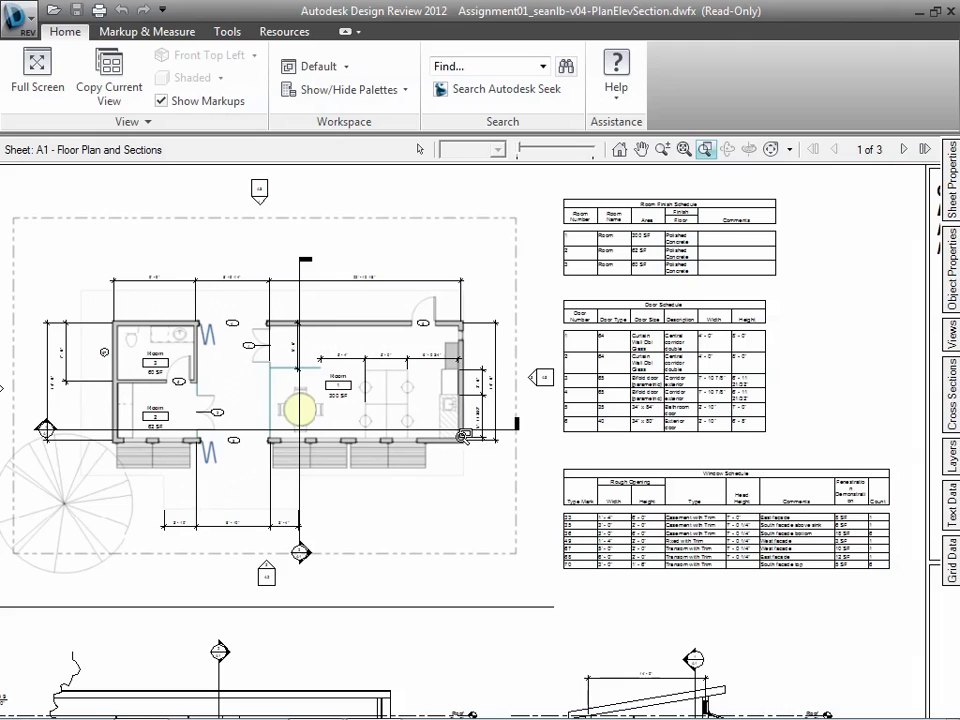
{"action": "left_click", "coordinate": [640, 149]}
{"action": "scroll", "coordinate": [530, 497], "scroll_direction": "down", "scroll_amount": 5}
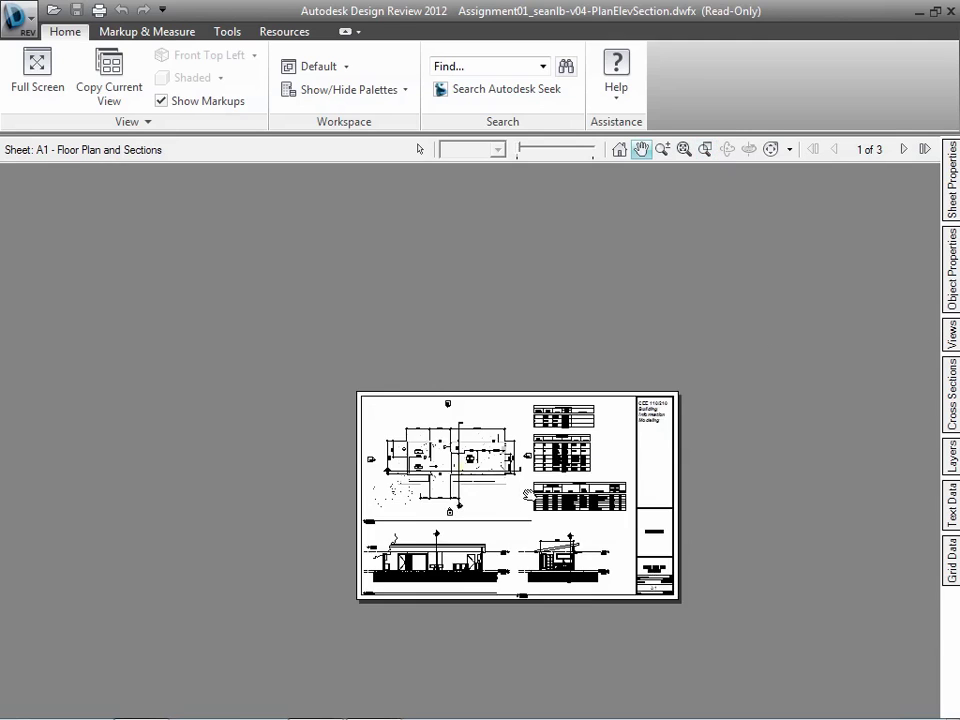
{"action": "scroll", "coordinate": [528, 494], "scroll_direction": "up", "scroll_amount": 5}
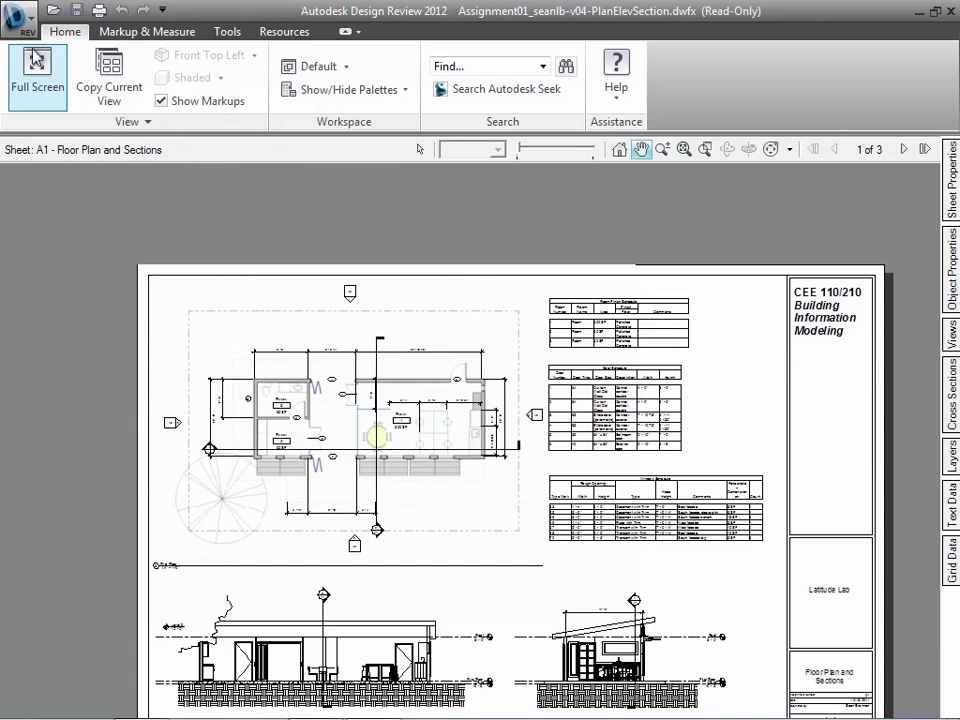
Open the hw01 3DView DWFX file from the 3-Sections Elevations folder
{"action": "left_click", "coordinate": [52, 10]}
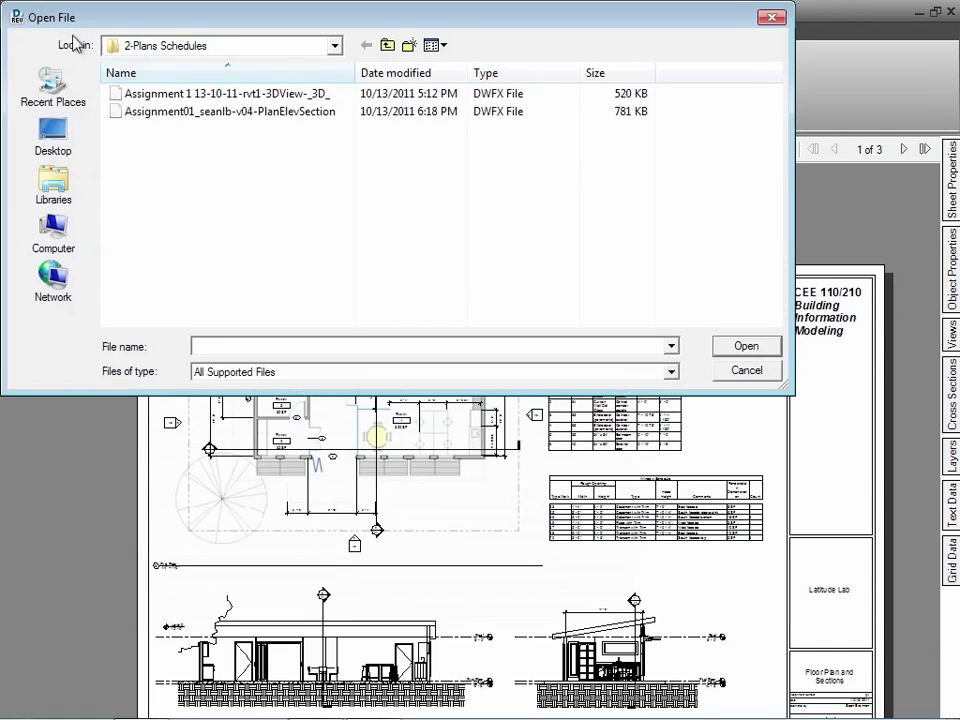
{"action": "left_click", "coordinate": [388, 44]}
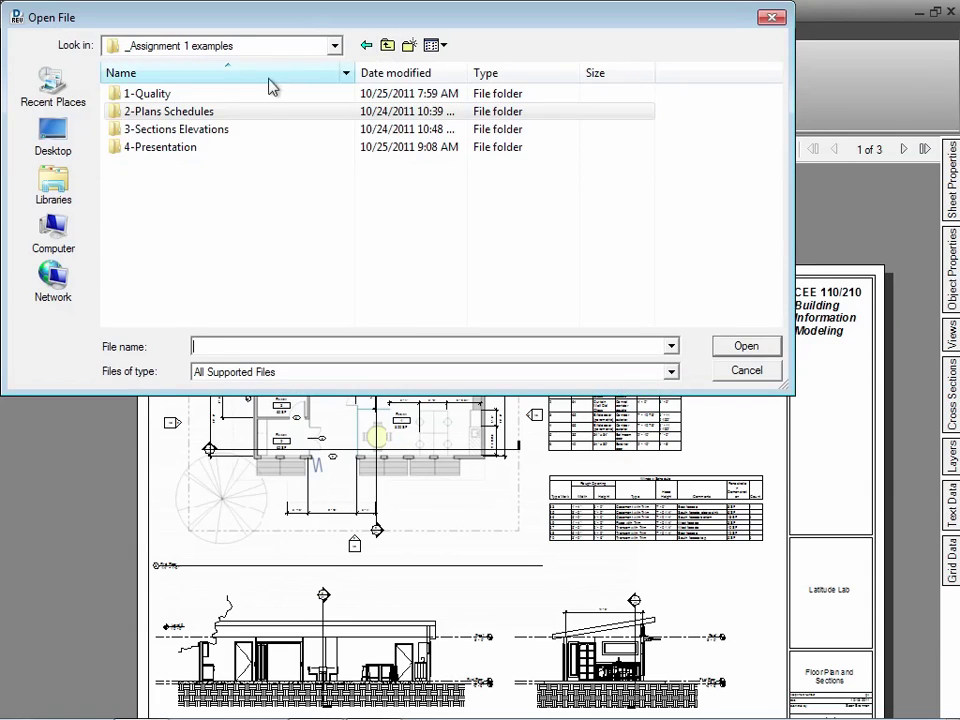
{"action": "double_click", "coordinate": [172, 130]}
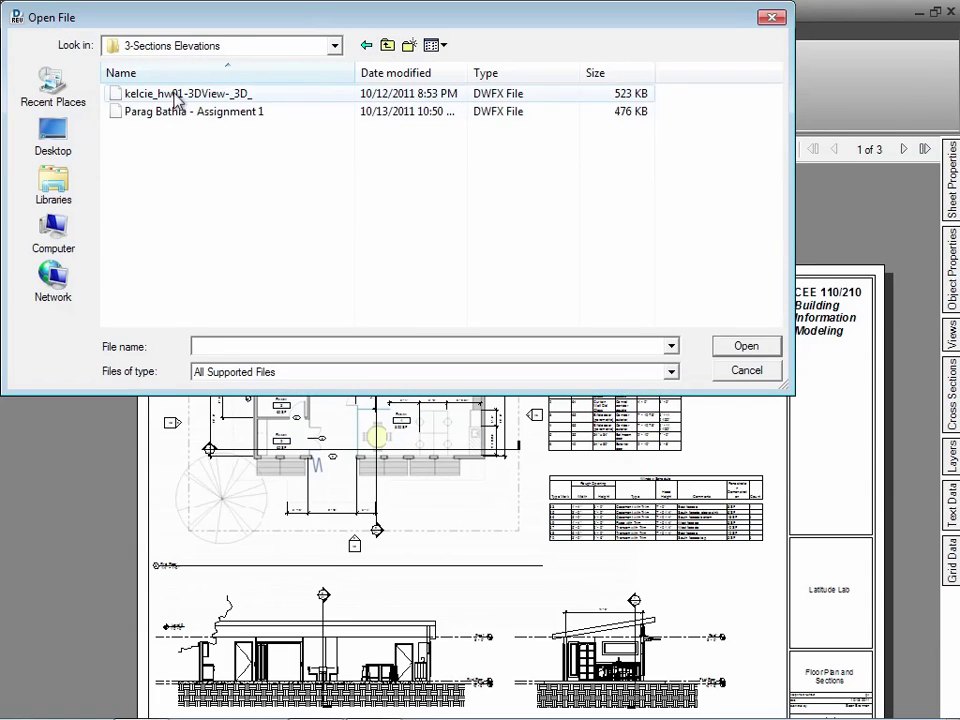
{"action": "double_click", "coordinate": [135, 94]}
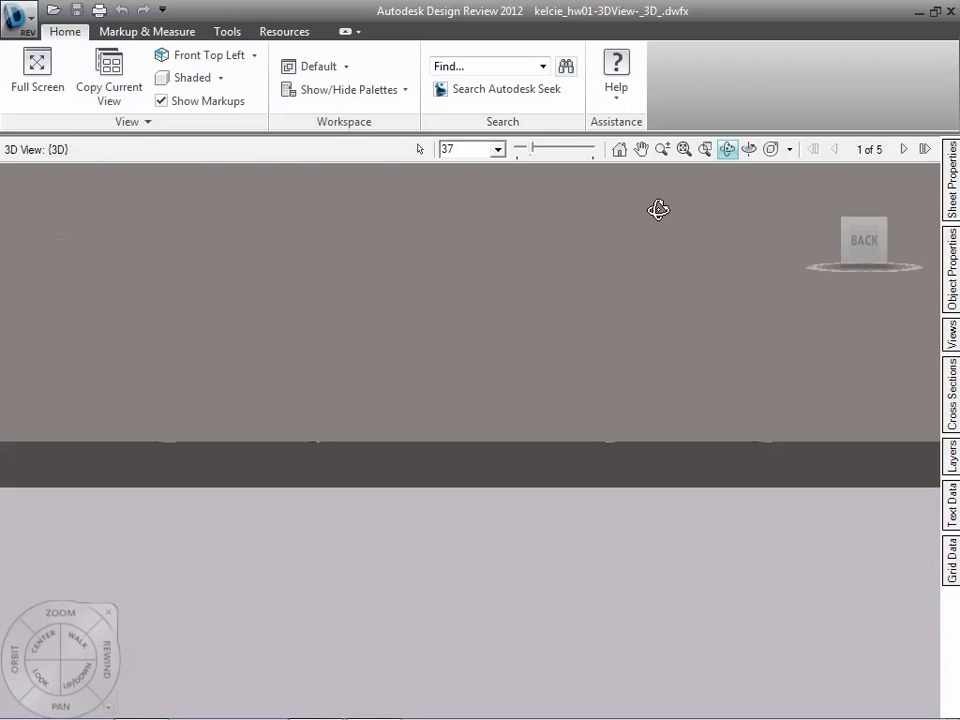
After checking the Tools and Resources tabs, show the Thumbnails palette listing all five sheets
{"action": "mouse_move", "coordinate": [951, 180]}
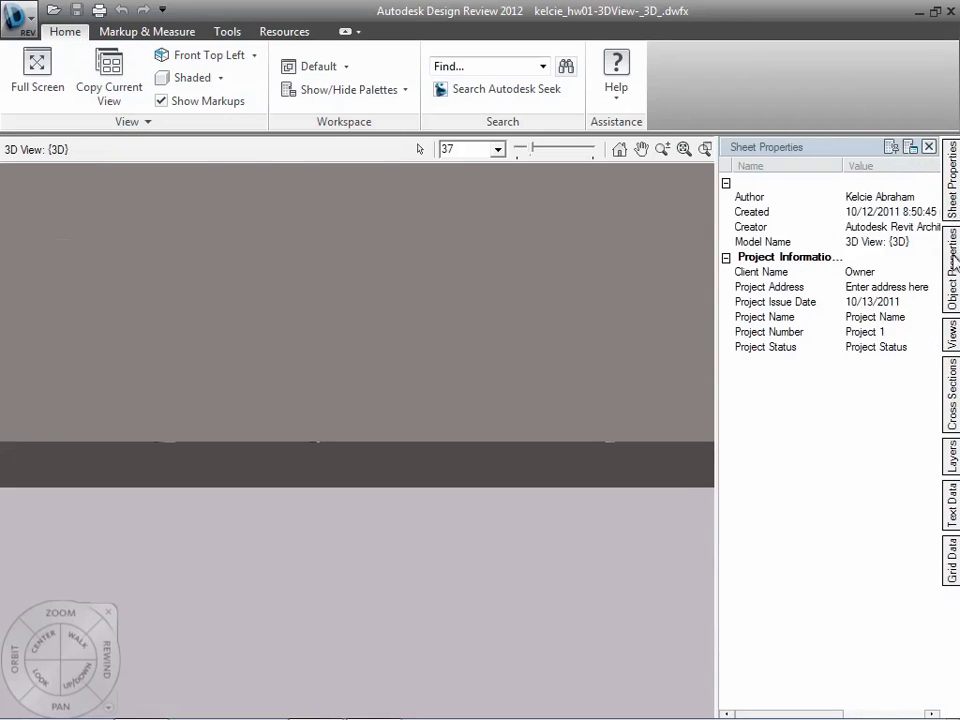
{"action": "mouse_move", "coordinate": [952, 342]}
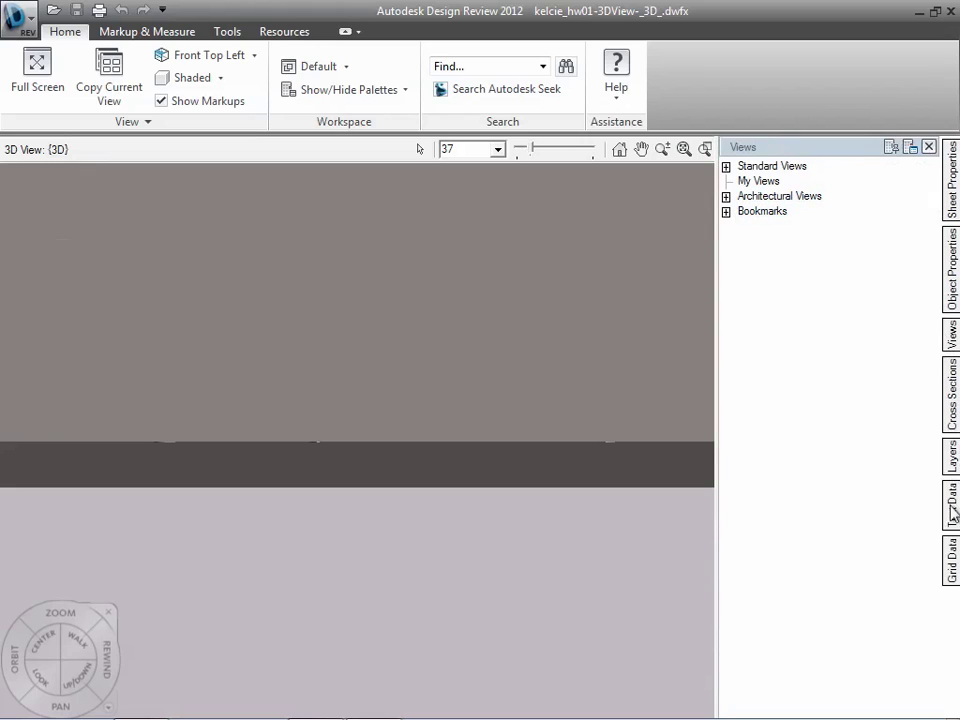
{"action": "mouse_move", "coordinate": [952, 552]}
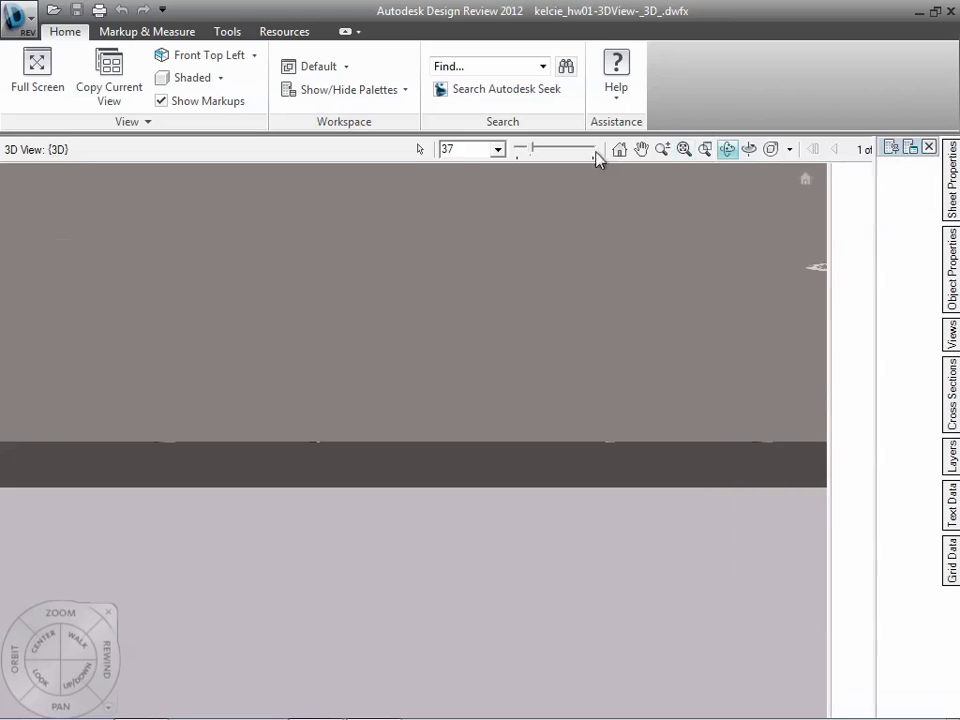
{"action": "left_click", "coordinate": [227, 36]}
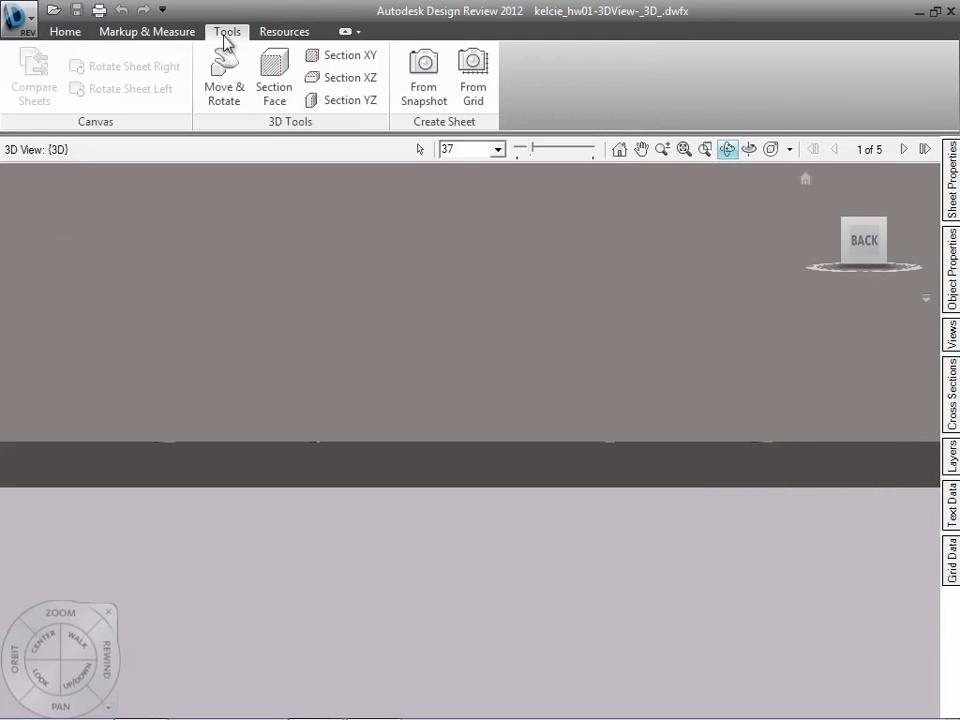
{"action": "left_click", "coordinate": [284, 34]}
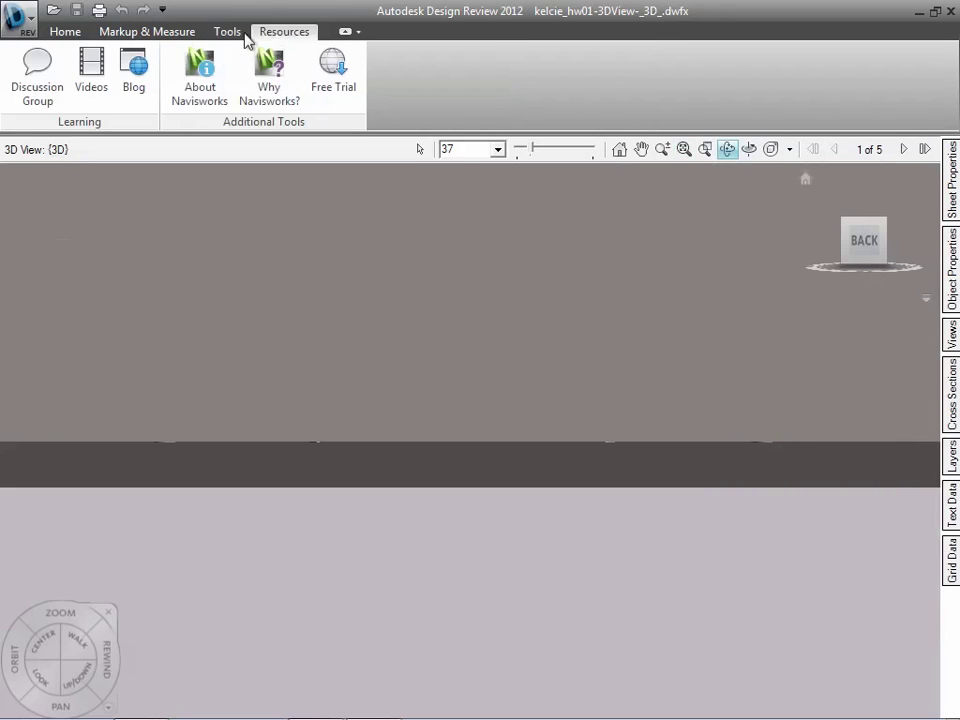
{"action": "left_click", "coordinate": [65, 33]}
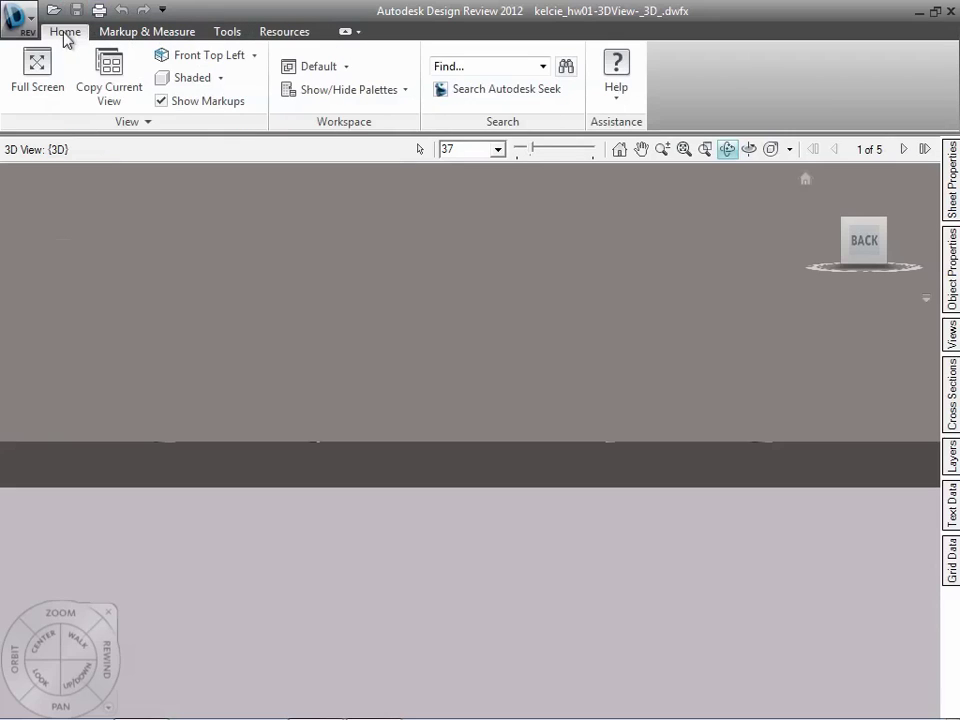
{"action": "left_click", "coordinate": [309, 91]}
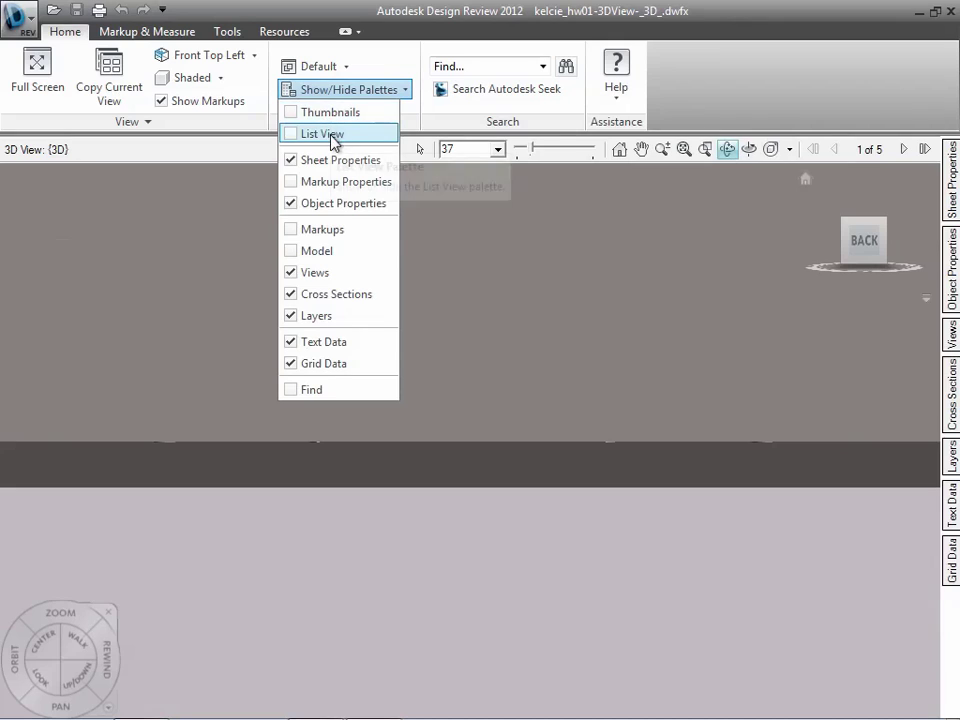
{"action": "left_click", "coordinate": [296, 113]}
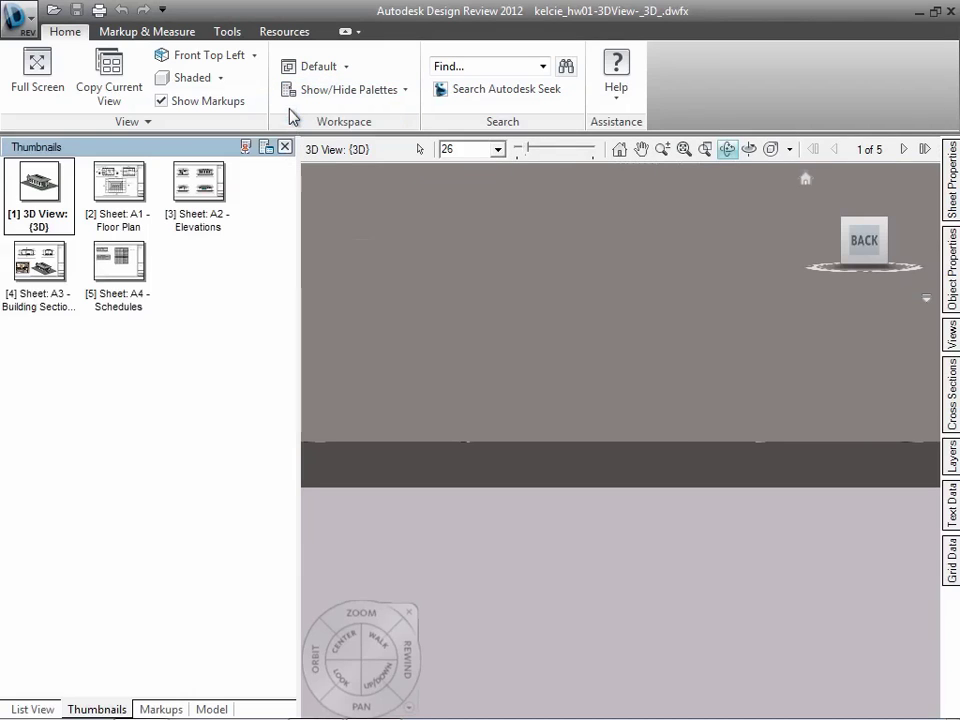
Review sheets A1 Floor Plan and A2 Elevations, choose Zoom, and narrow the thumbnail panel
{"action": "left_click", "coordinate": [119, 192]}
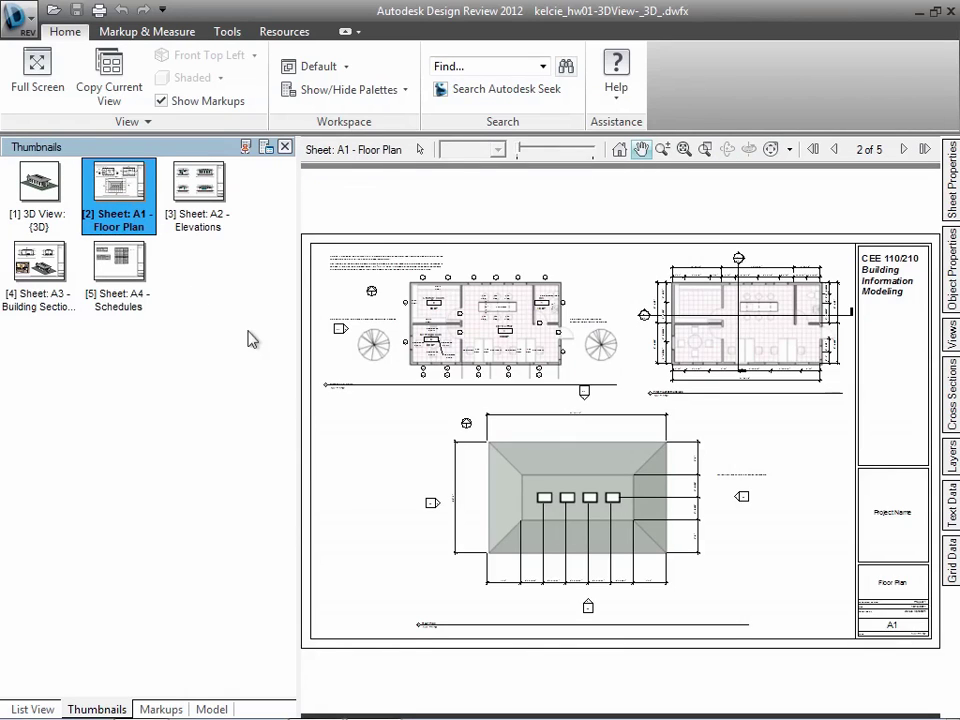
{"action": "left_click", "coordinate": [197, 195]}
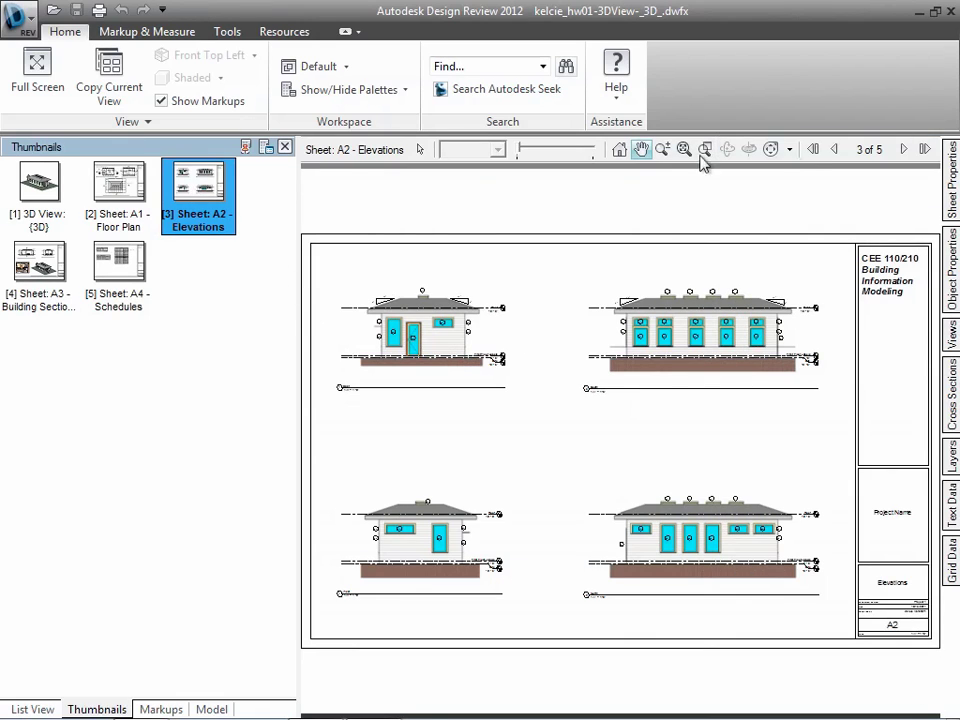
{"action": "left_click", "coordinate": [663, 149]}
{"action": "left_click_drag", "start_coordinate": [300, 231], "coordinate": [221, 200]}
{"action": "left_click_drag", "start_coordinate": [119, 177], "coordinate": [49, 231]}
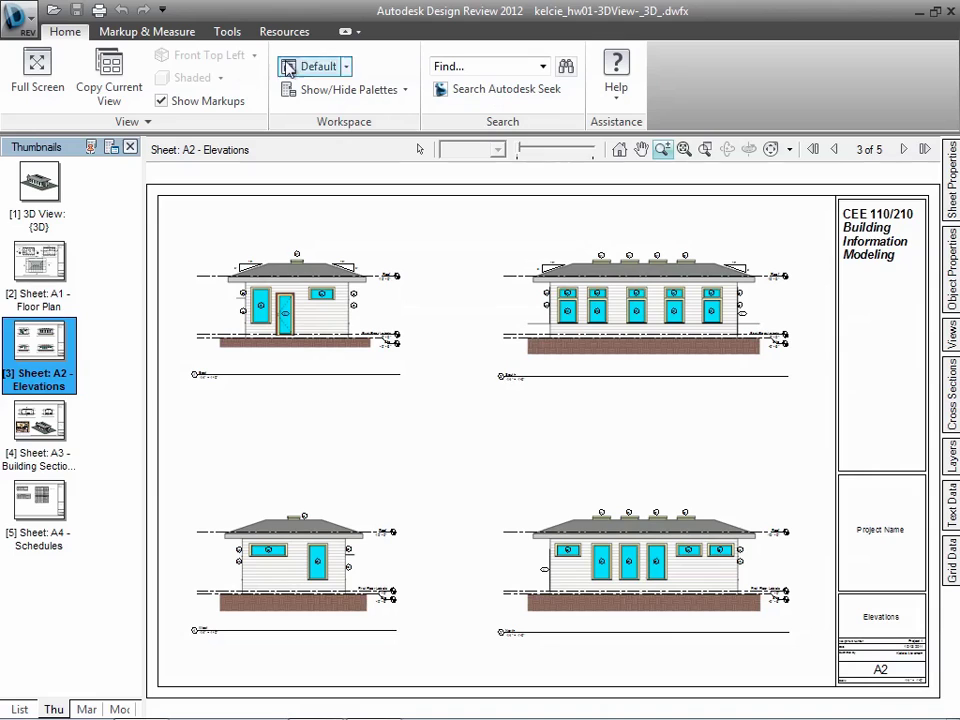
Cancel the Open dialog, view sheet A3 Building Sections, then bring up the Open dialog again
{"action": "left_click", "coordinate": [53, 10]}
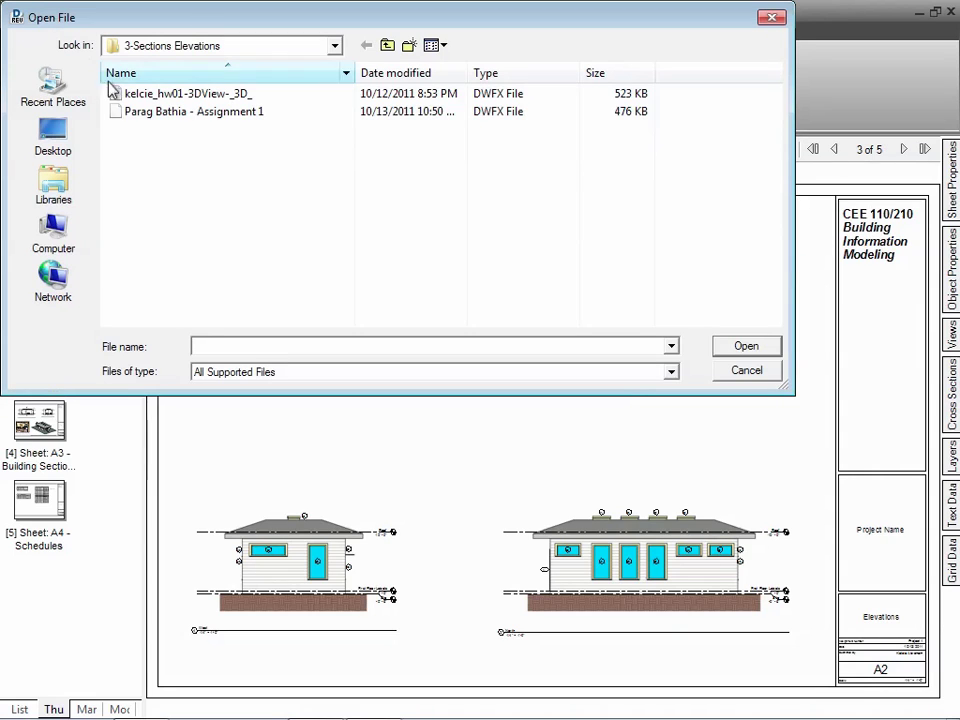
{"action": "left_click", "coordinate": [126, 112]}
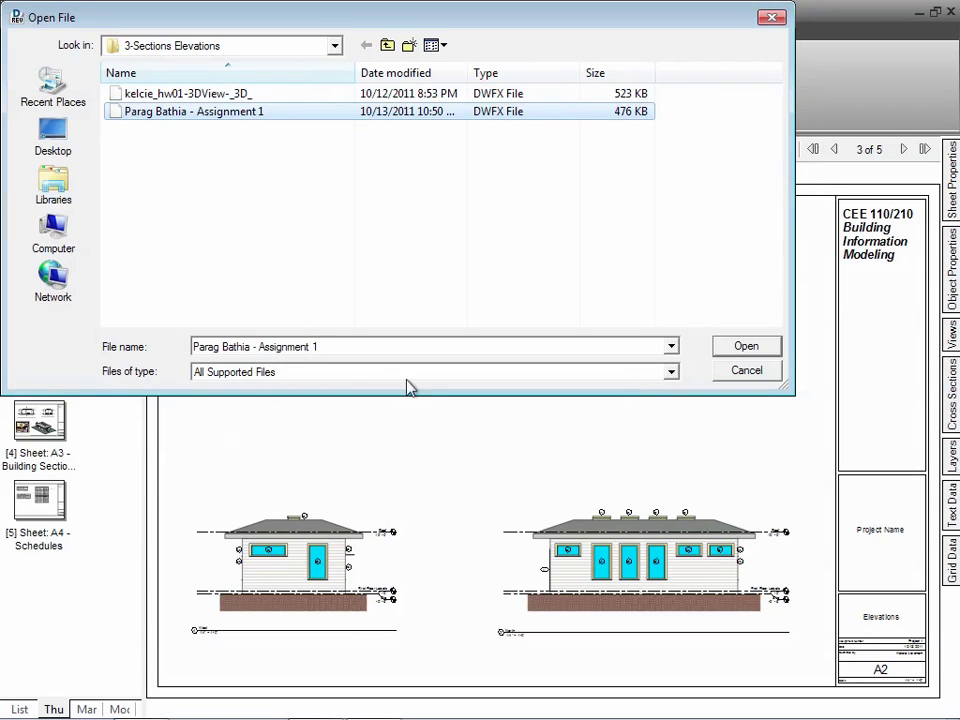
{"action": "left_click", "coordinate": [746, 370]}
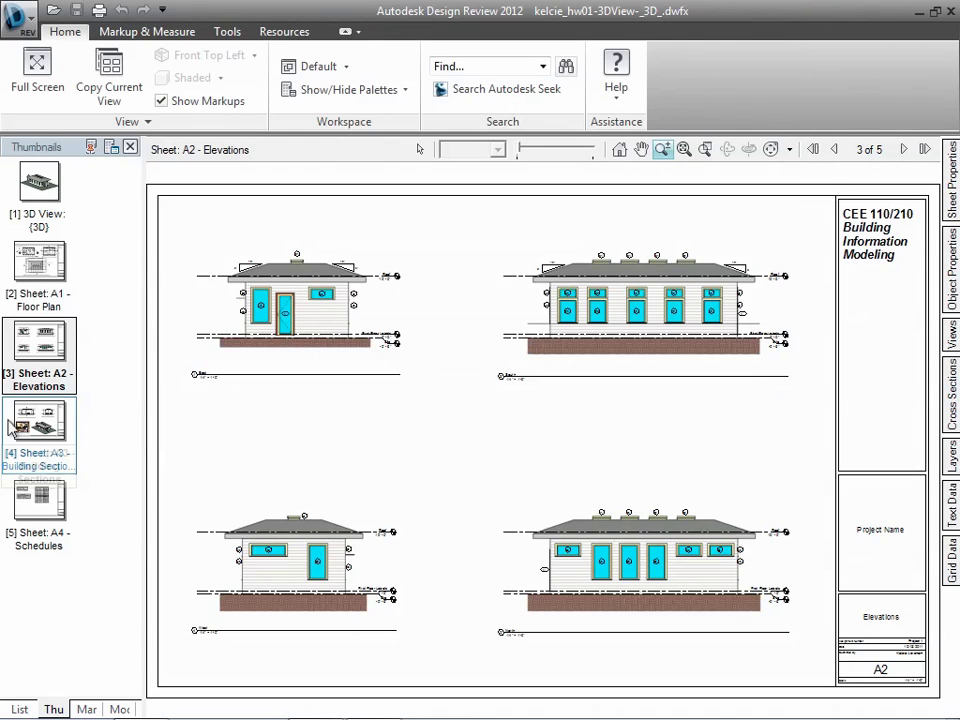
{"action": "left_click", "coordinate": [52, 428]}
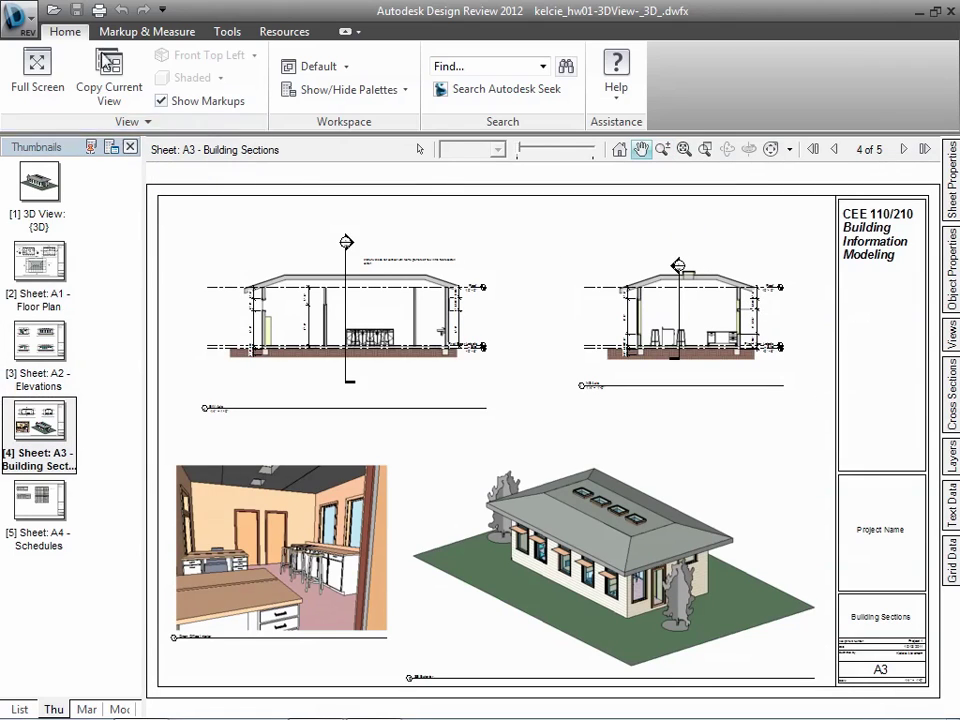
{"action": "left_click", "coordinate": [51, 11]}
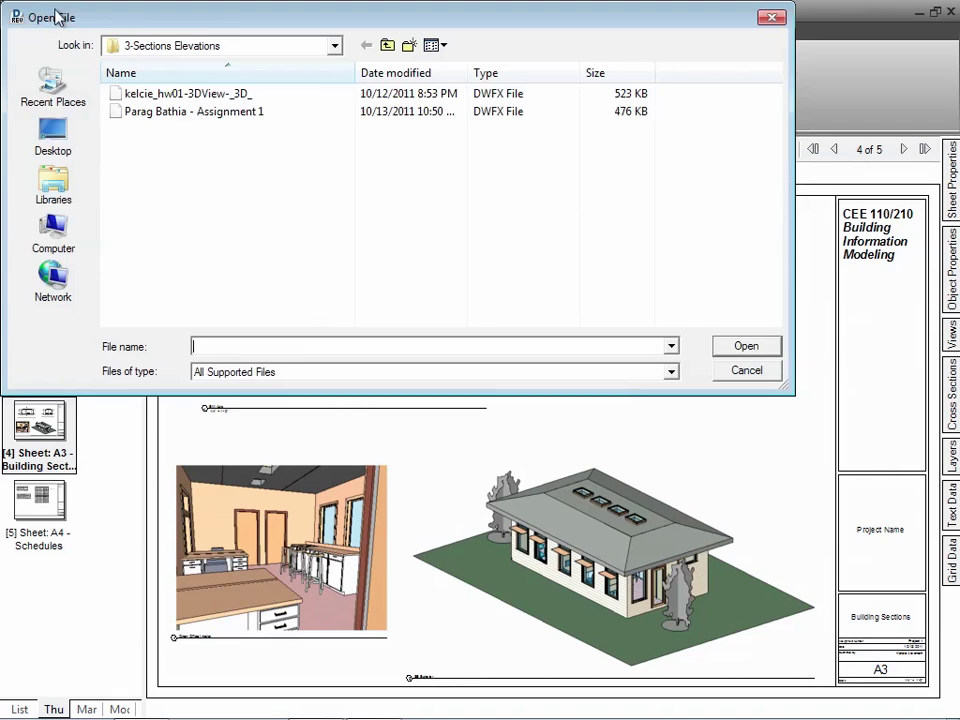
Load the other student's Assignment 1.dwfx, reset its model to Home view, and show sheet A3 Sections
{"action": "double_click", "coordinate": [183, 113]}
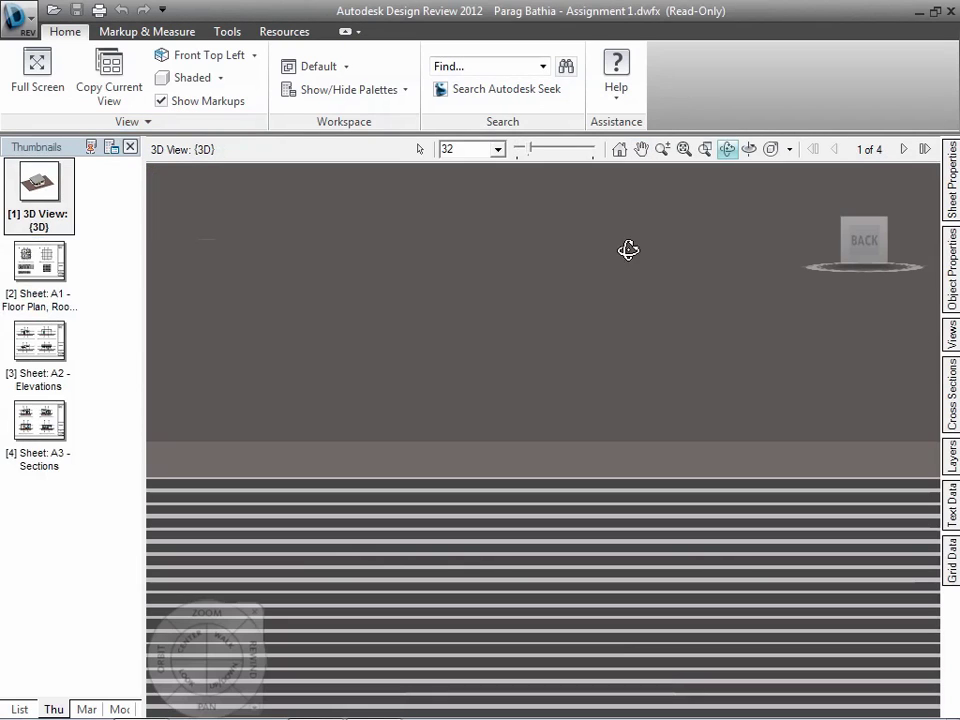
{"action": "left_click", "coordinate": [620, 150]}
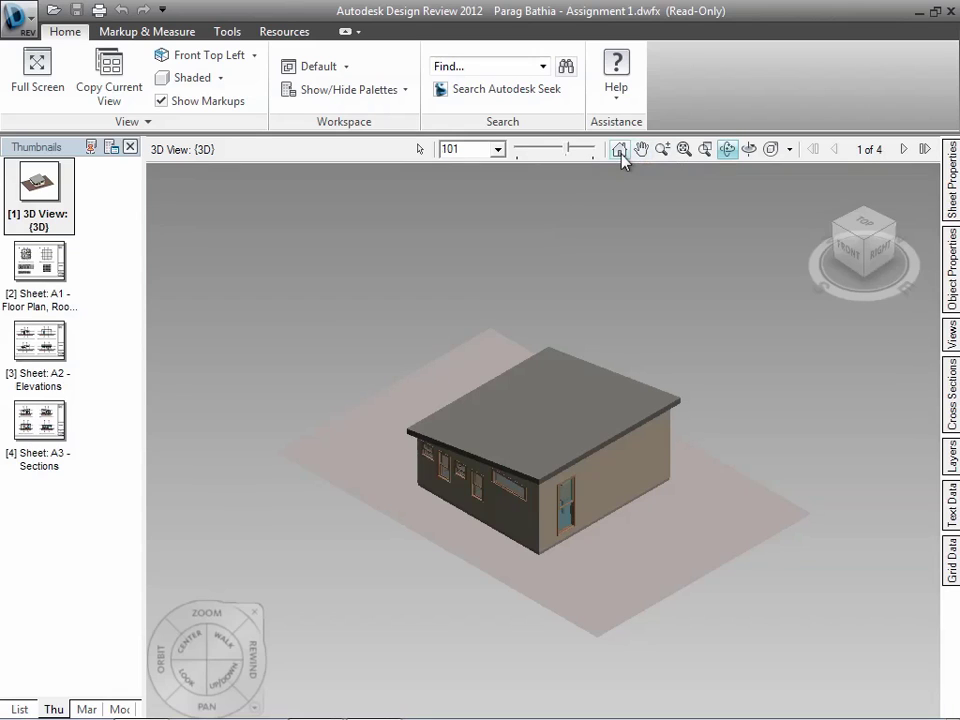
{"action": "left_click", "coordinate": [27, 432]}
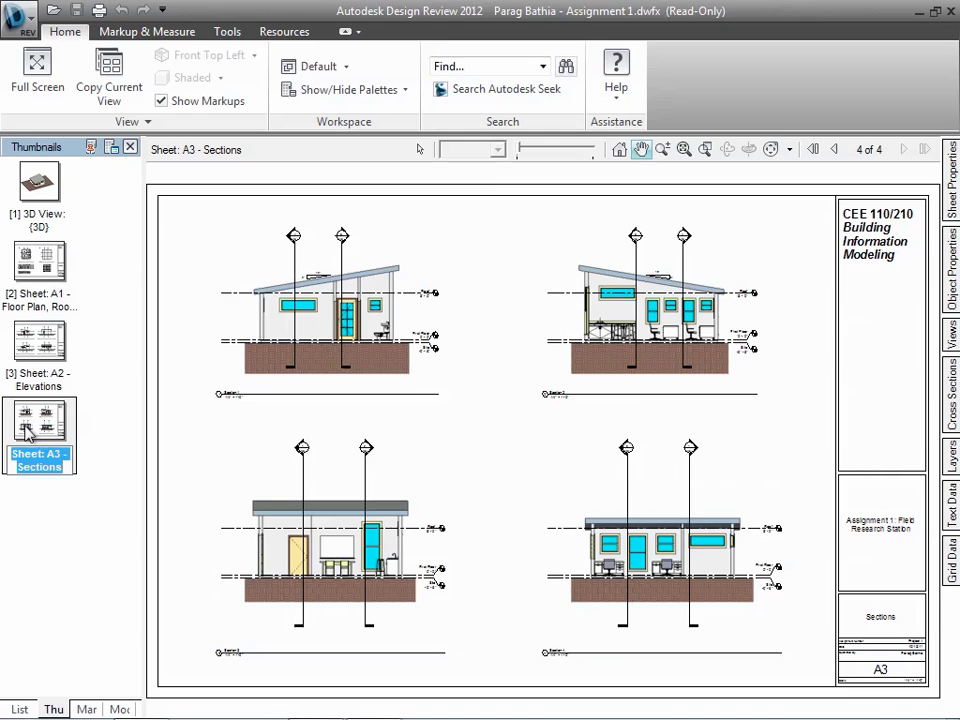
Show sheet A1 - Floor Plan, Roof Plan, and Schedules, page 2 of 4
{"action": "left_click", "coordinate": [62, 268]}
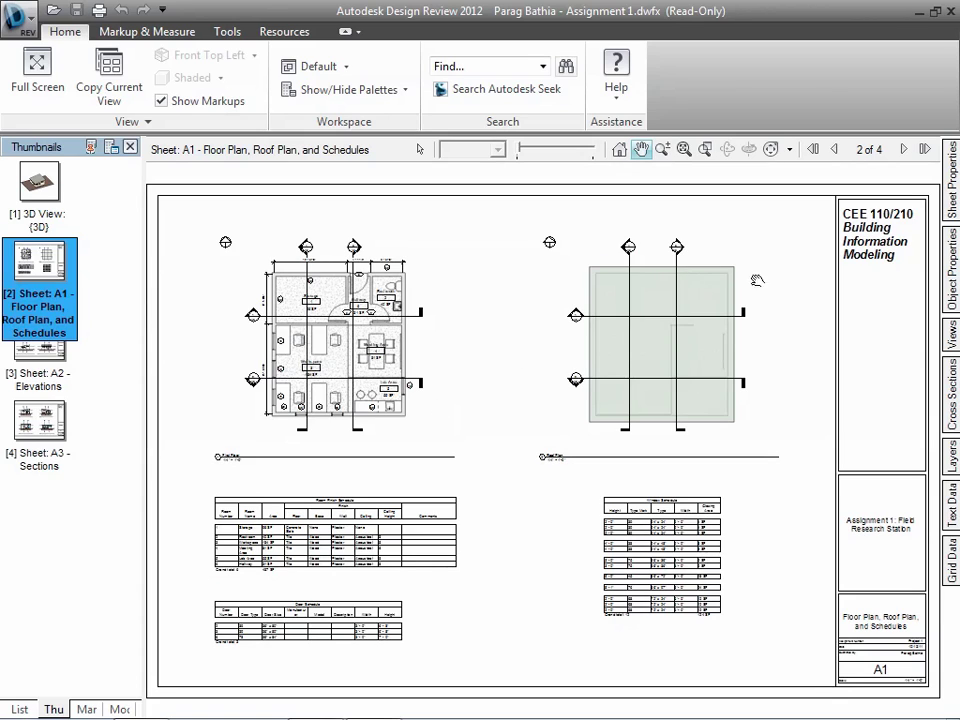
Minimize Design Review to reveal the _Assignment 1 examples folder in Windows Explorer
{"action": "left_click", "coordinate": [918, 12]}
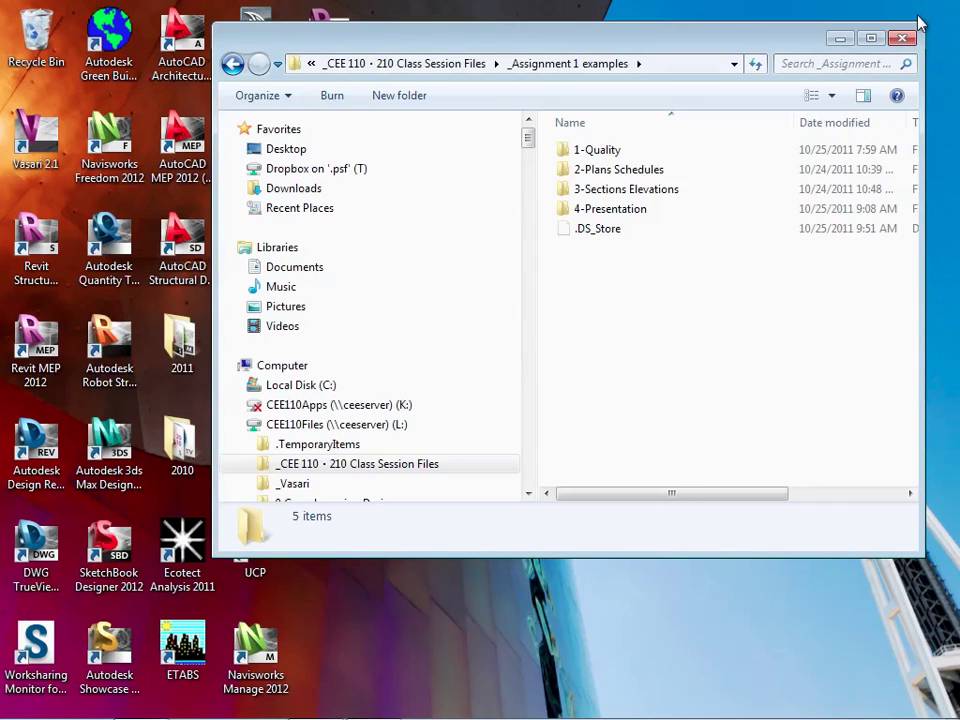